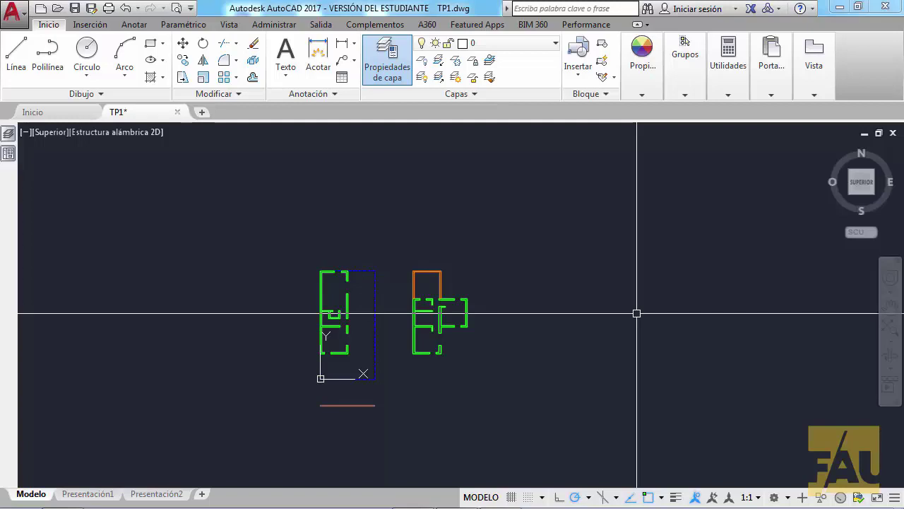
Step: Switch to the file explorer and open the Planos 2D folder inside TD1-2017's Ejemplo de clases folder
left_click(67, 496)
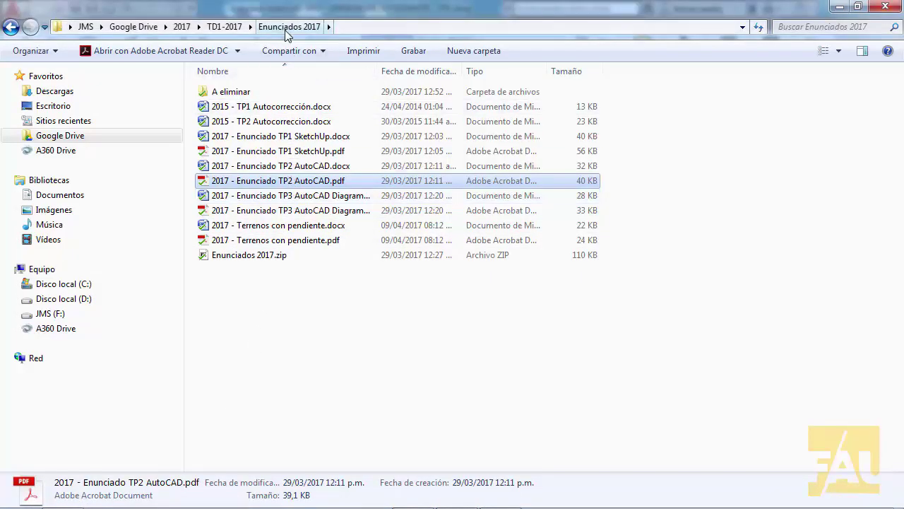
left_click(251, 27)
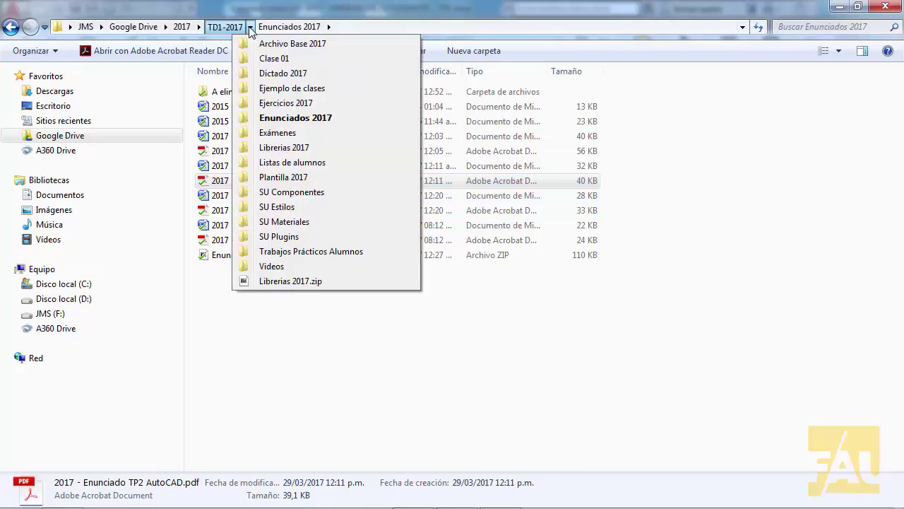
left_click(263, 89)
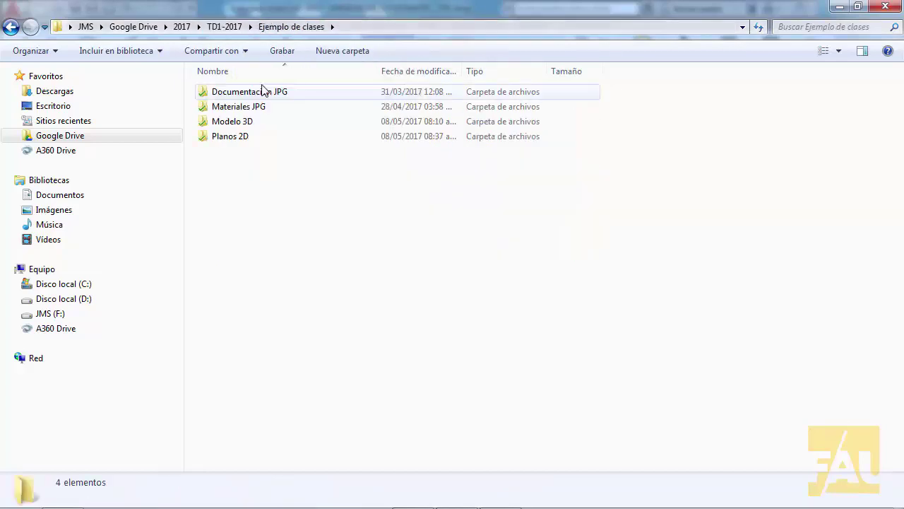
left_click(246, 136)
double_click(246, 137)
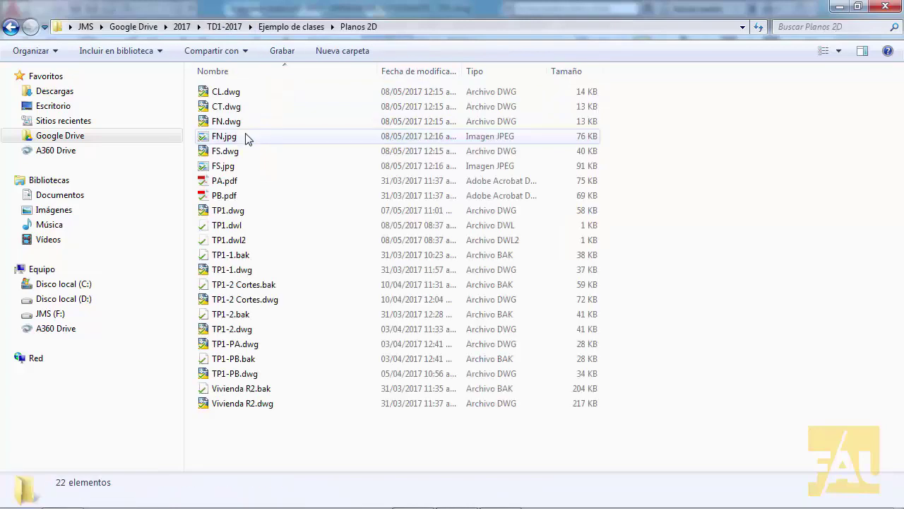
Step: Review the drawing files CL.dwg, CT.dwg, FN.dwg and FS.dwg in the Planos 2D folder
left_click(251, 93)
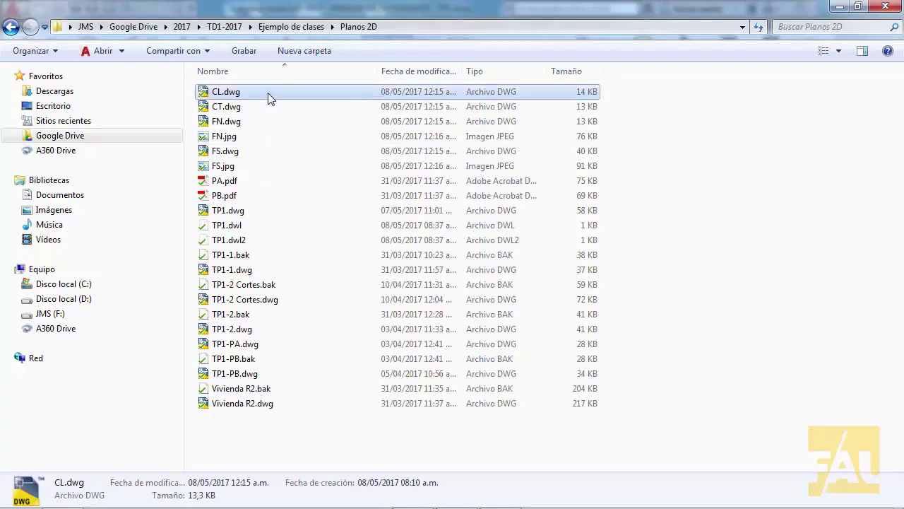
left_click(259, 110)
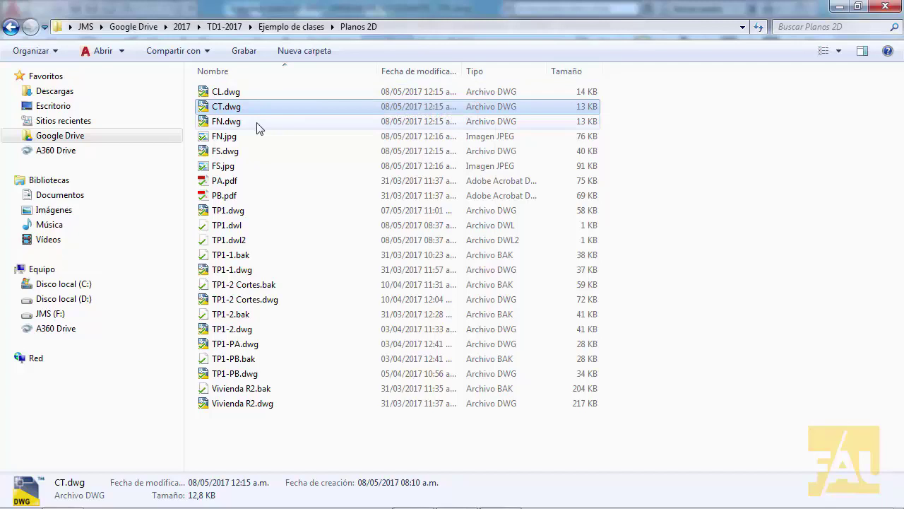
left_click(257, 125)
left_click(257, 150)
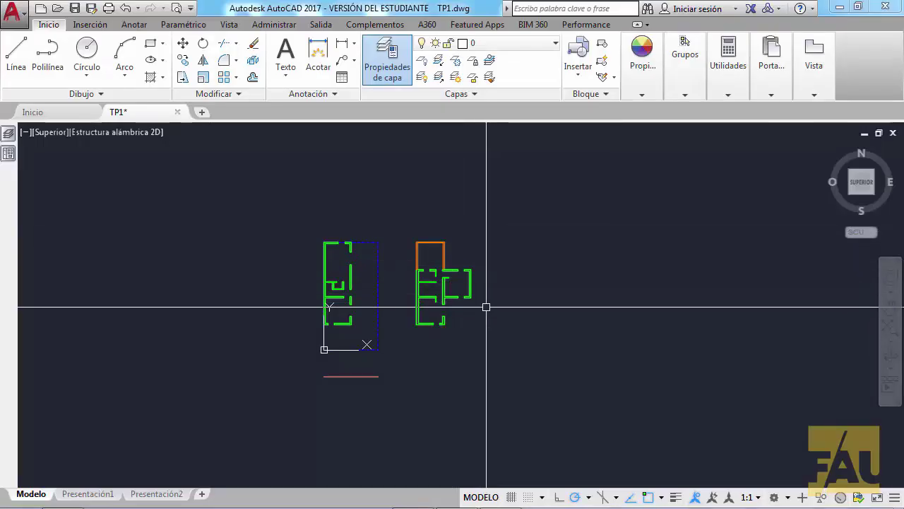
Step: Return to the TP1 drawing in AutoCAD and create a new layer named LA
mouse_move(485, 307)
middle_mouse_down()
mouse_move(489, 273)
mouse_move(462, 293)
middle_mouse_up()
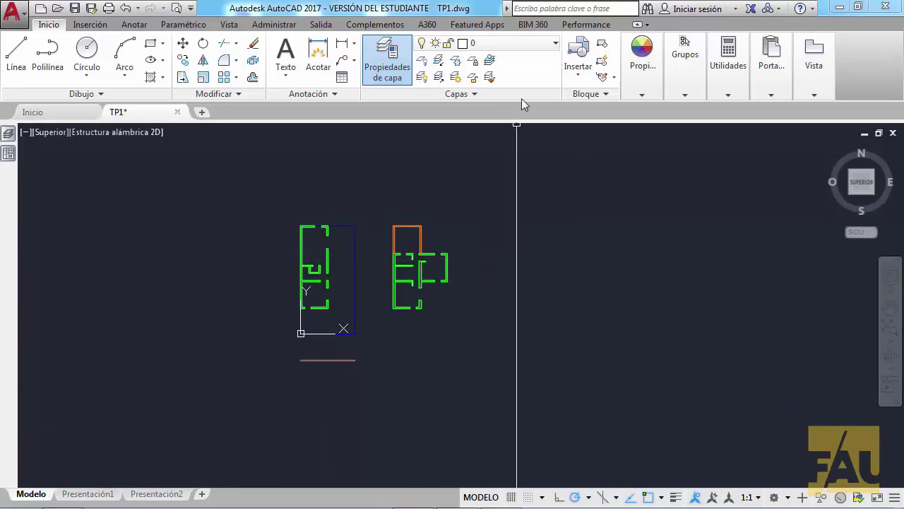
left_click(379, 86)
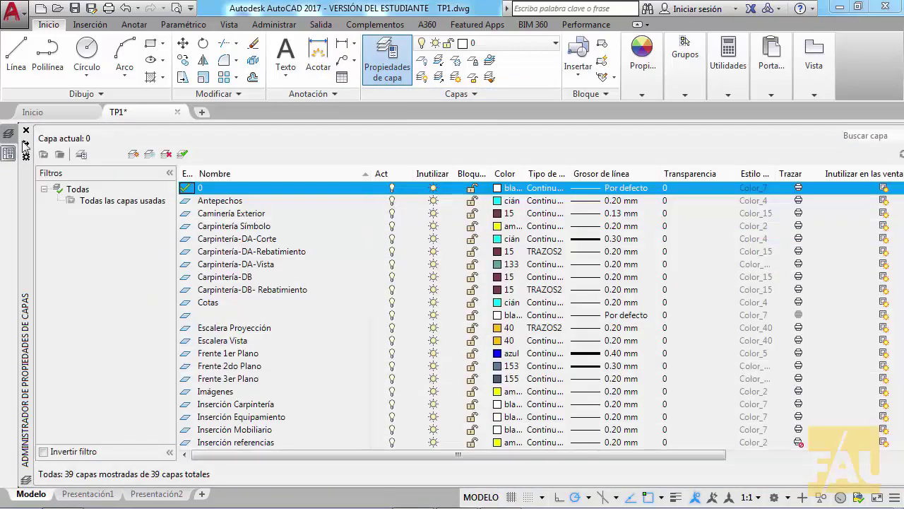
left_click(133, 154)
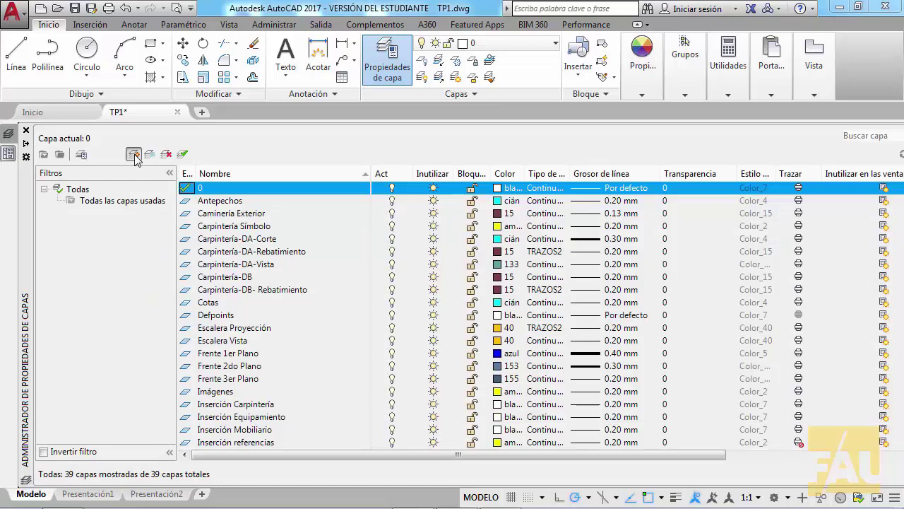
type("LA")
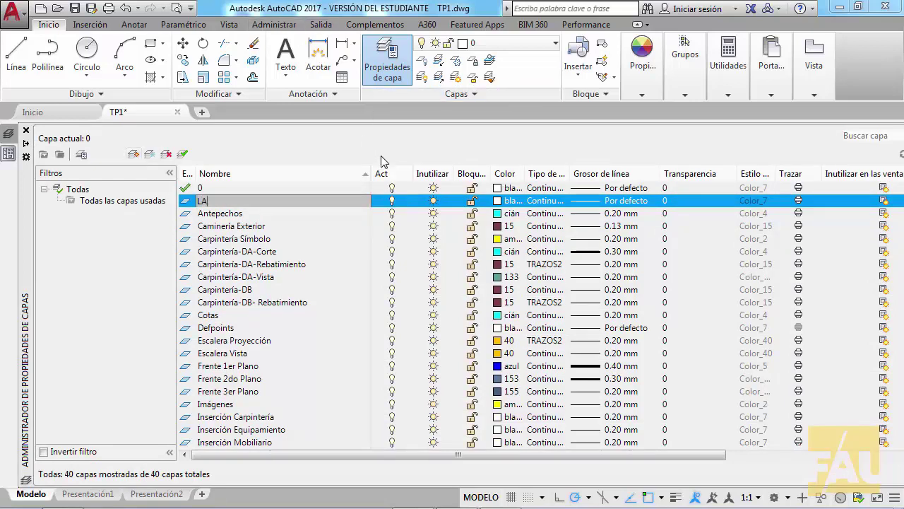
key("Return")
Step: Set the LA layer's linetype to TRAZOS
left_click(546, 203)
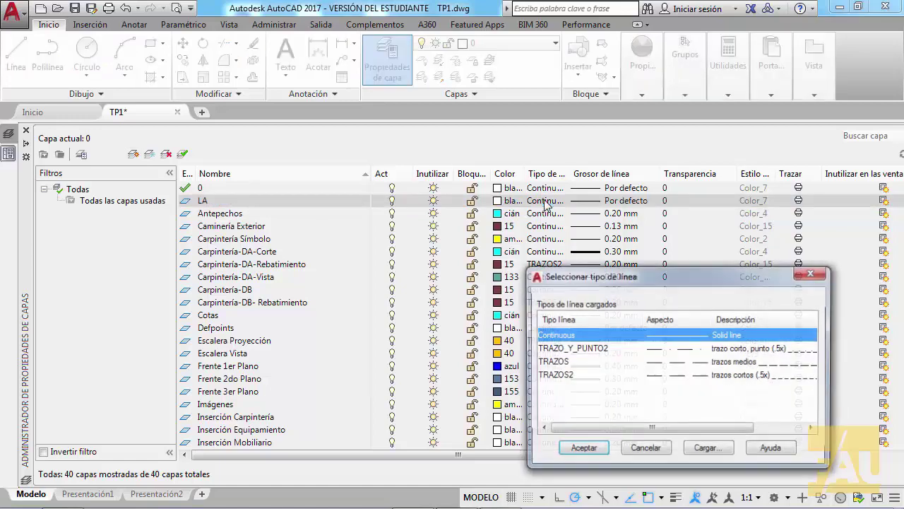
left_click(577, 363)
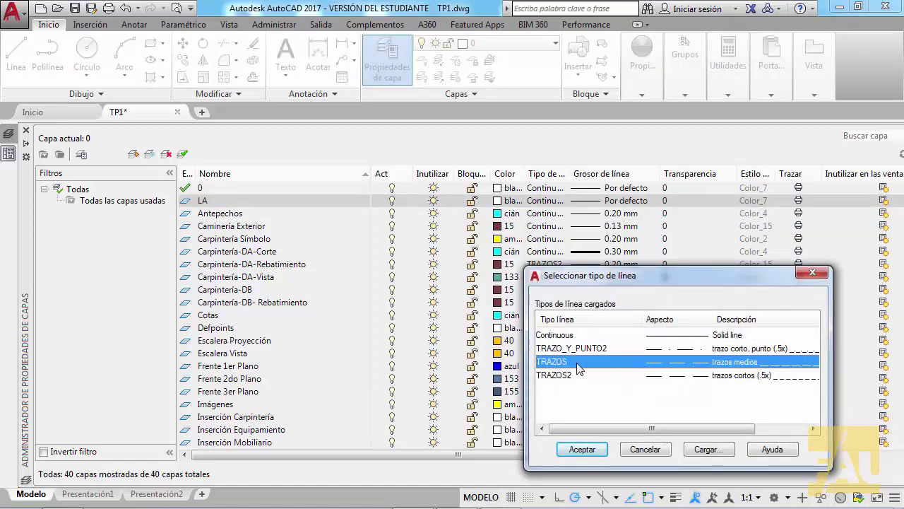
left_click(582, 449)
Step: Set the LA layer's colour to index 8 and make it the current layer
left_click(499, 203)
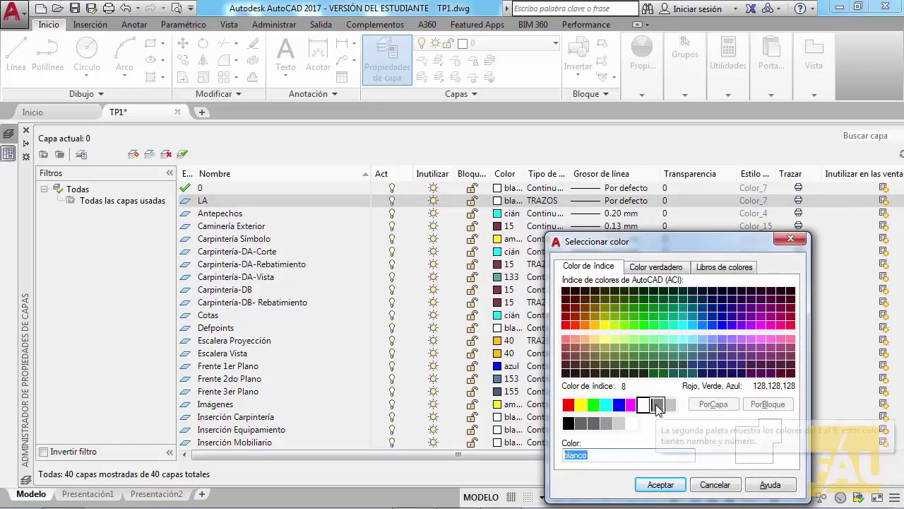
left_click(657, 405)
left_click(661, 486)
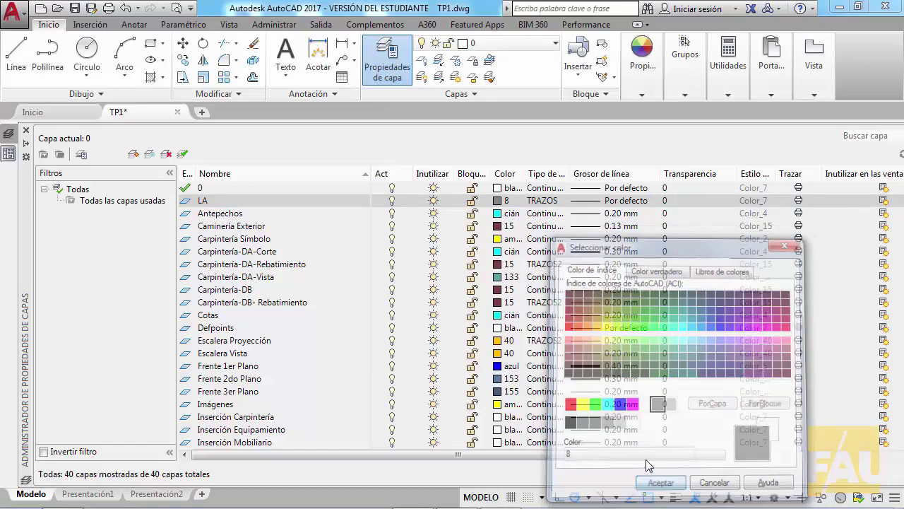
double_click(231, 201)
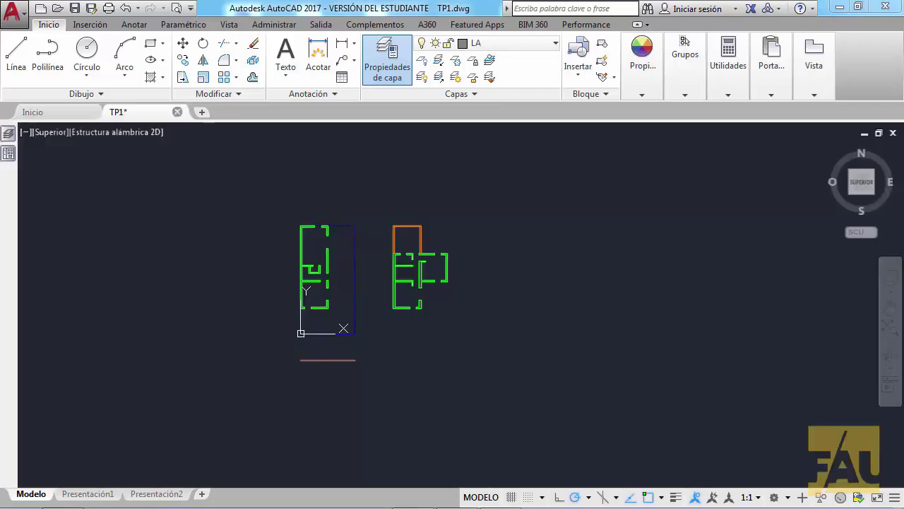
Step: Define a new UCS at the blue lot's lower-left corner with X running up its left side, and rotate the top view 90° clockwise
scroll(455, 260, "up", 3)
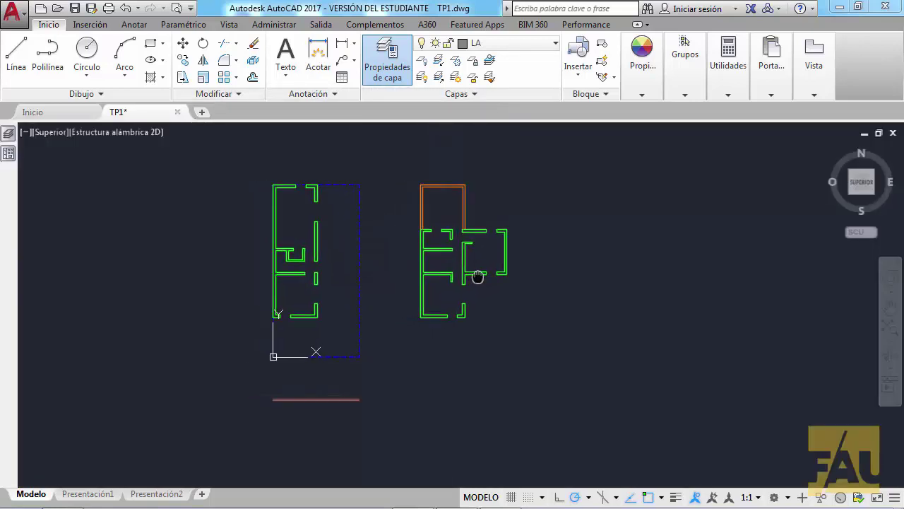
left_click(872, 232)
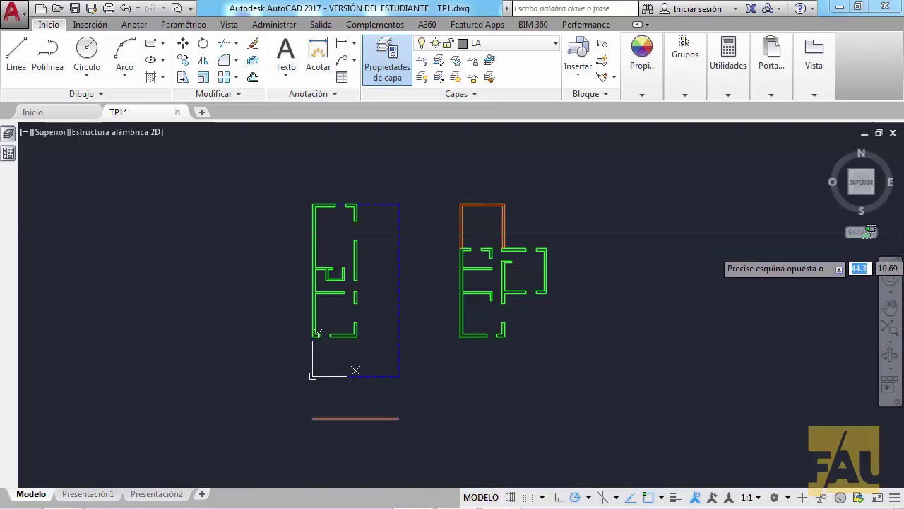
key("Escape")
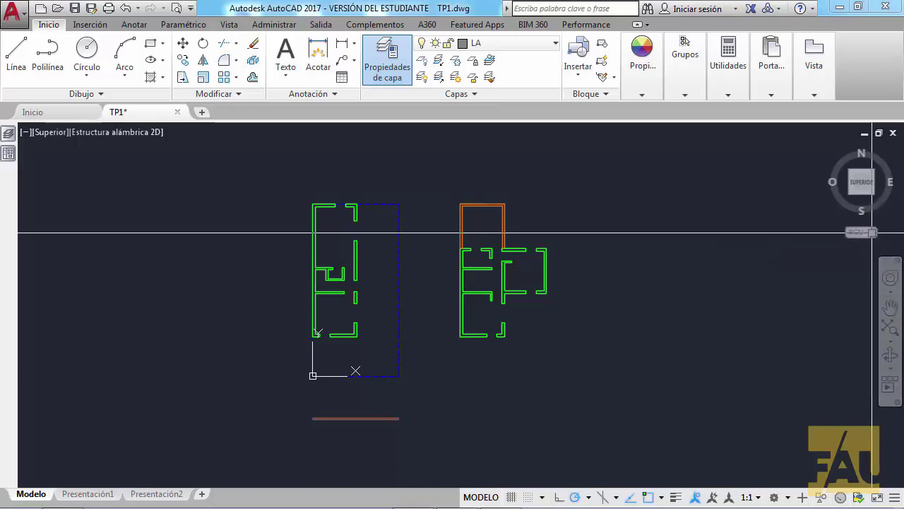
left_click(856, 231)
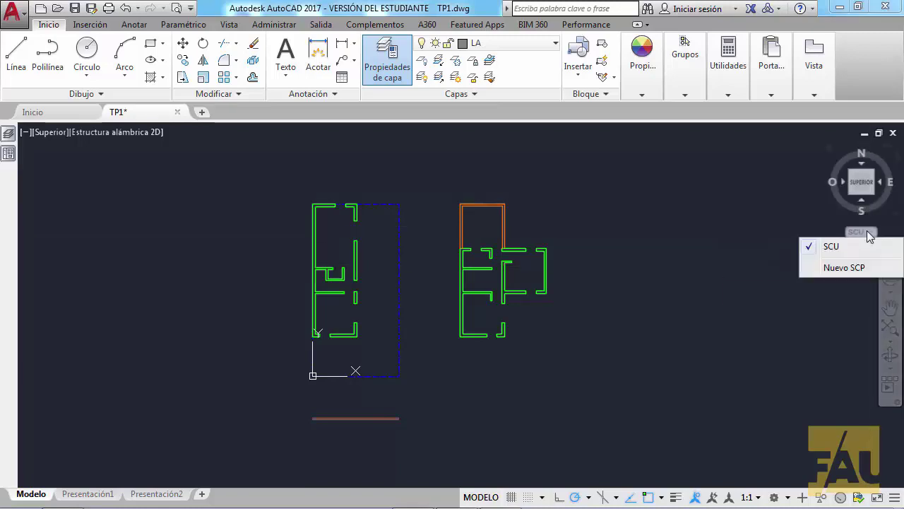
left_click(858, 266)
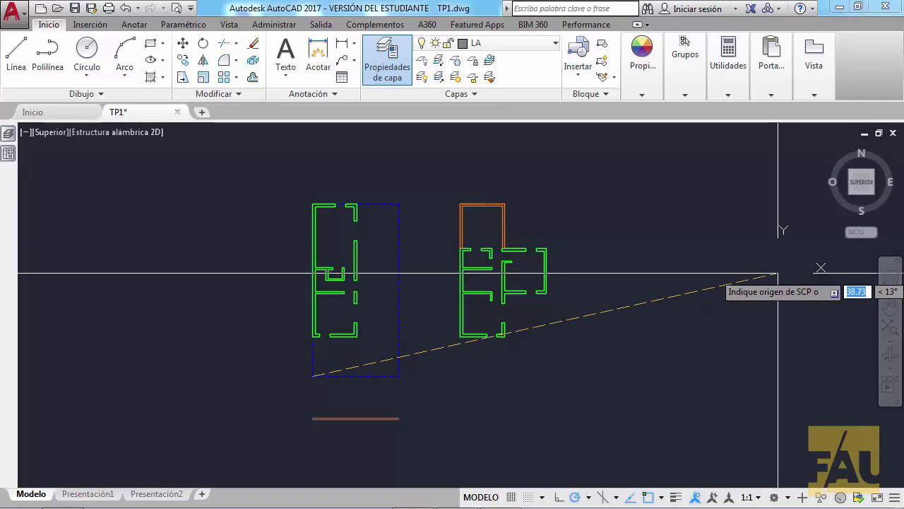
left_click(312, 376)
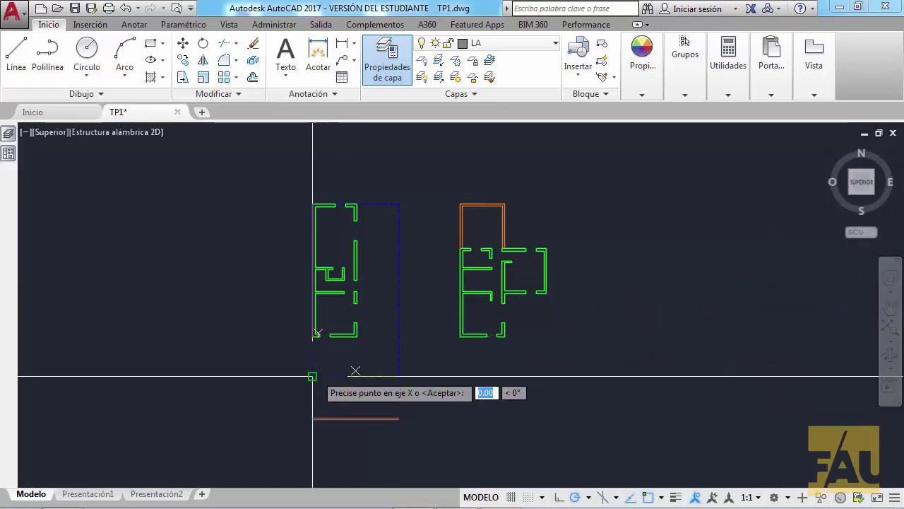
left_click(312, 206)
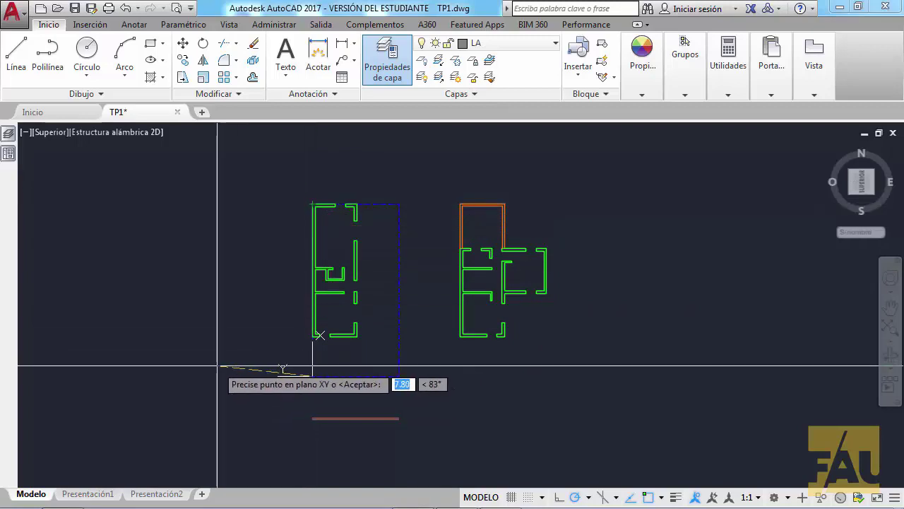
left_click(282, 369)
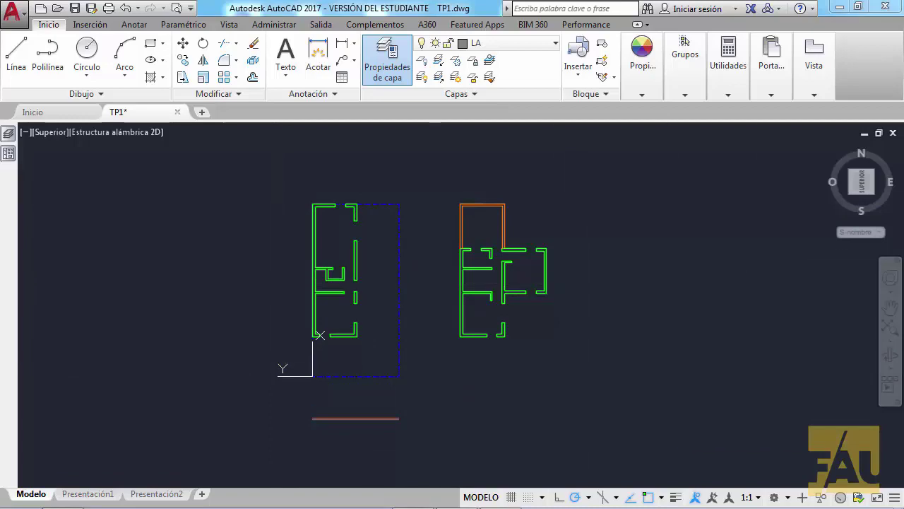
left_click(897, 156)
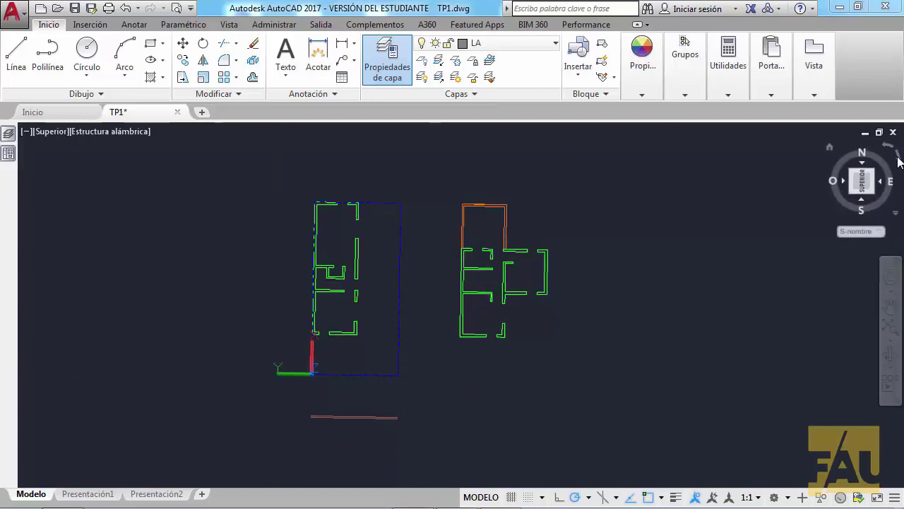
middle_click_drag(556, 280, 541, 216)
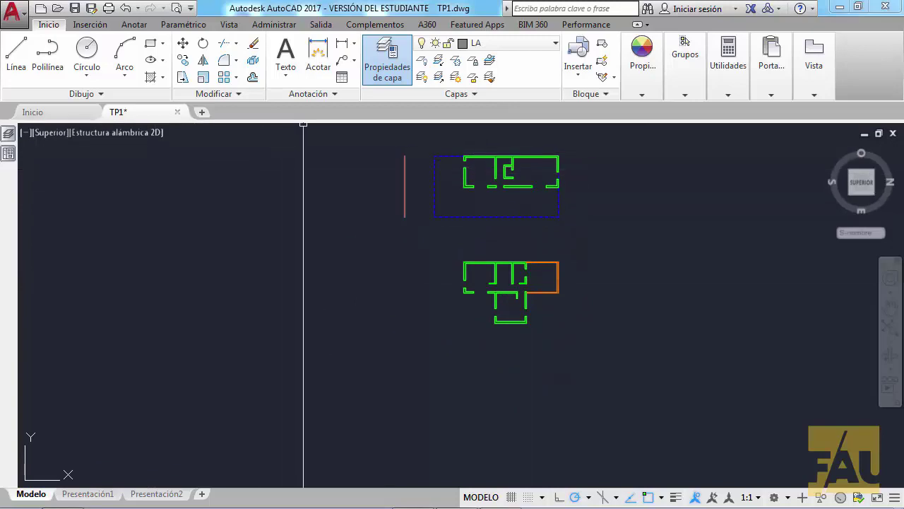
Step: Draw vertical construction lines through the left outer wall face and the right outer edge of the orange outline on the lower plan
left_click(113, 94)
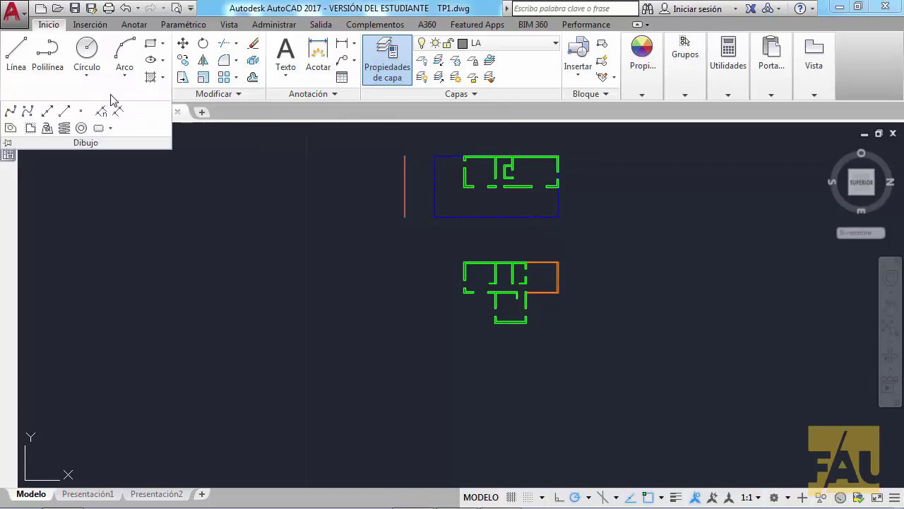
left_click(48, 111)
right_click(252, 248)
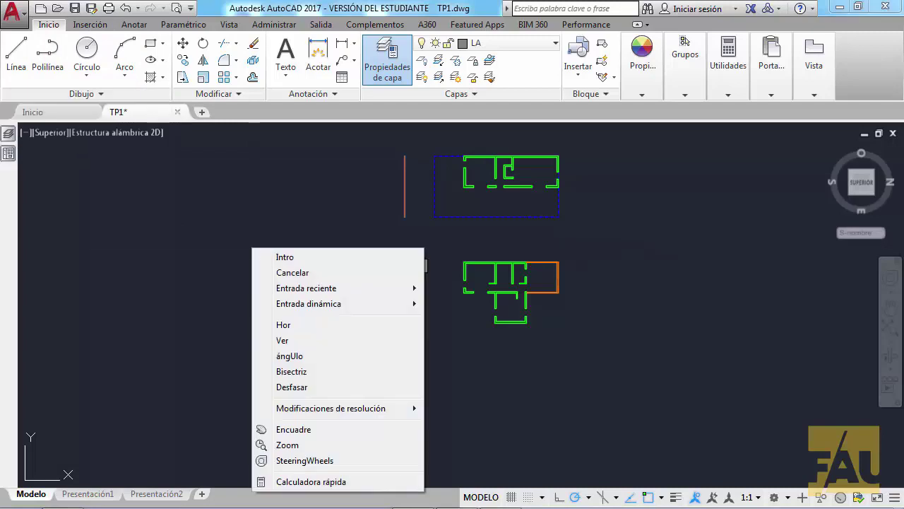
left_click(326, 341)
scroll(480, 302, "up", 5)
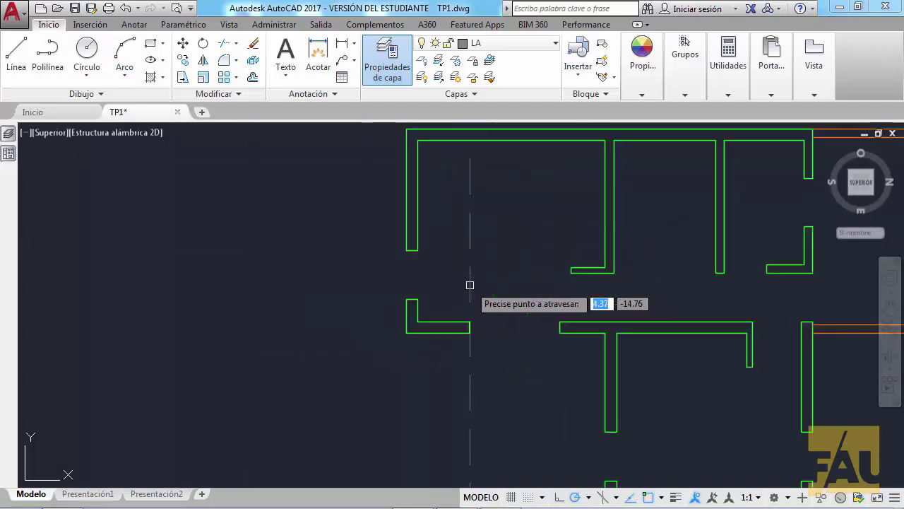
scroll(474, 295, "down", 6)
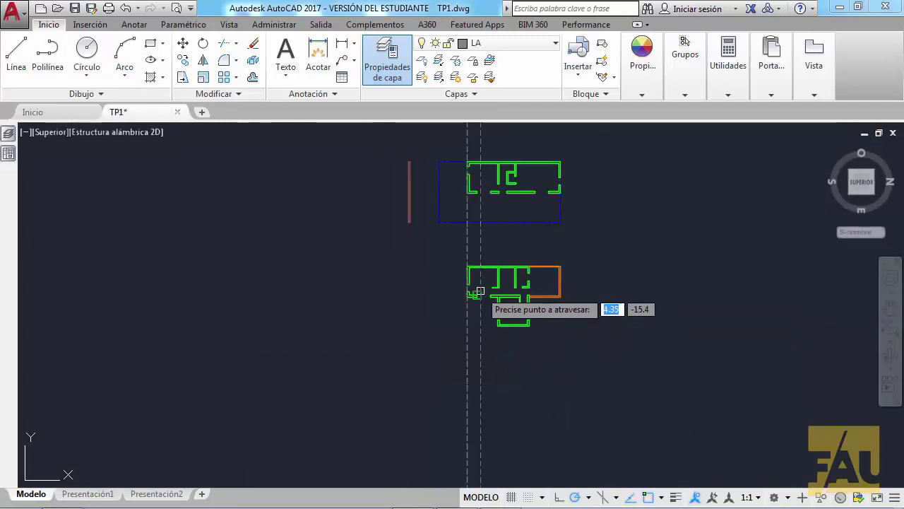
middle_click_drag(474, 296, 438, 263)
scroll(508, 265, "up", 8)
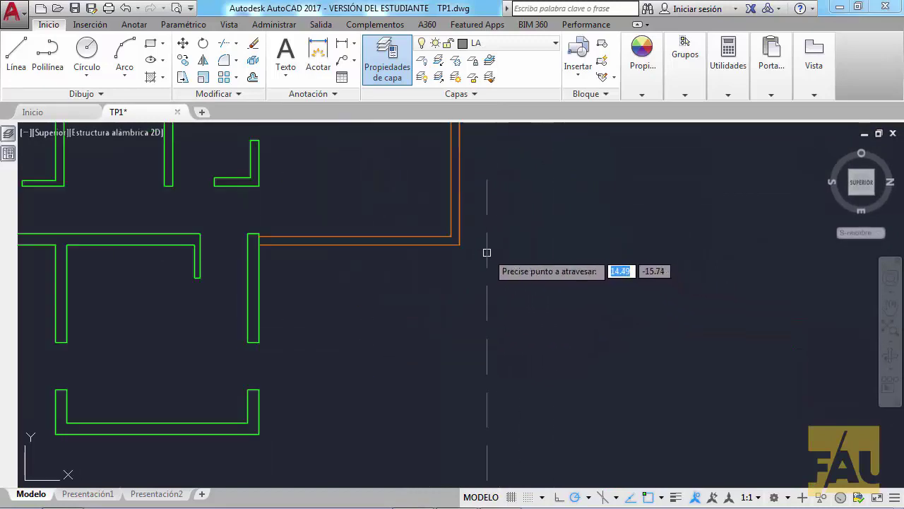
scroll(468, 242, "down", 5)
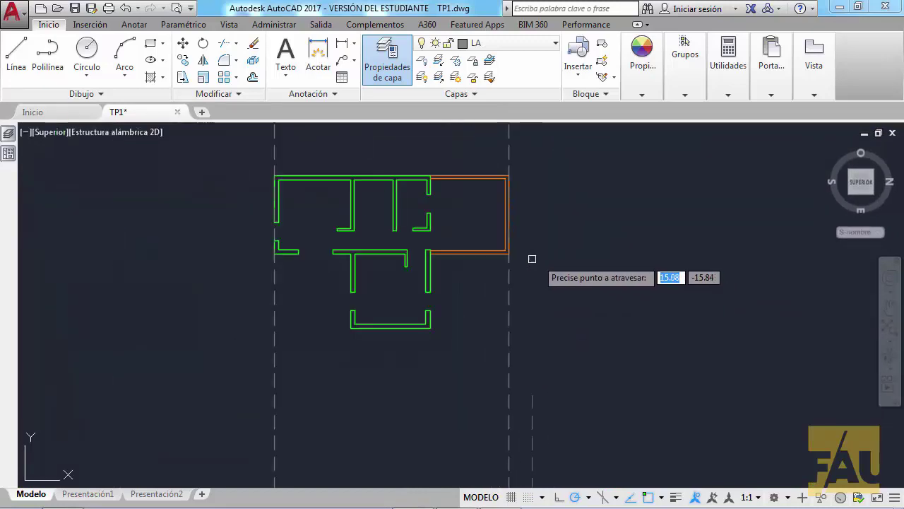
Step: Add vertical construction lines through both edges of the opening in the lower plan's wall beside its left corner
middle_click_drag(531, 258, 599, 239)
scroll(420, 243, "up", 2)
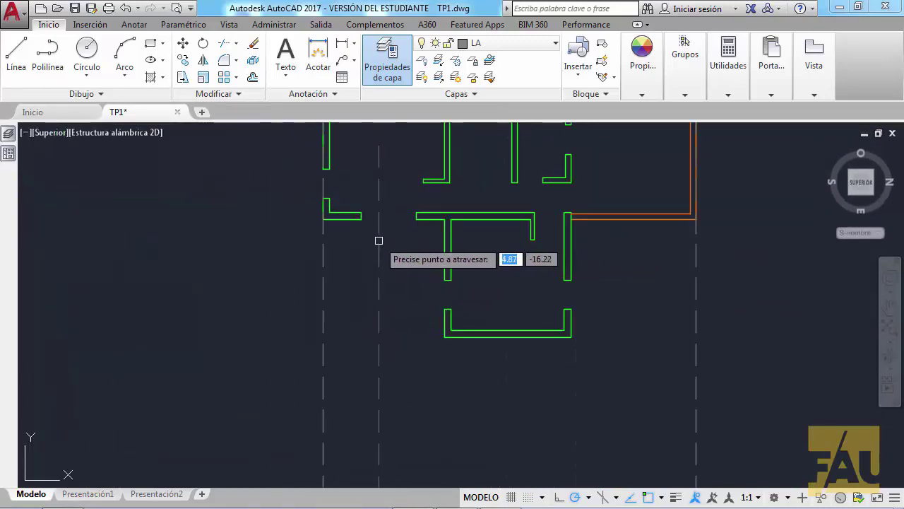
left_click(360, 224)
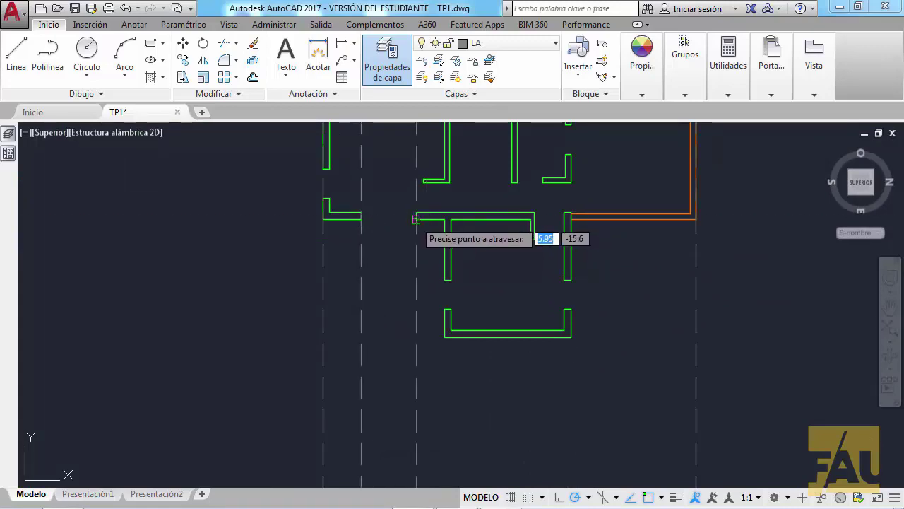
left_click(416, 219)
key("Escape")
scroll(353, 245, "down", 2)
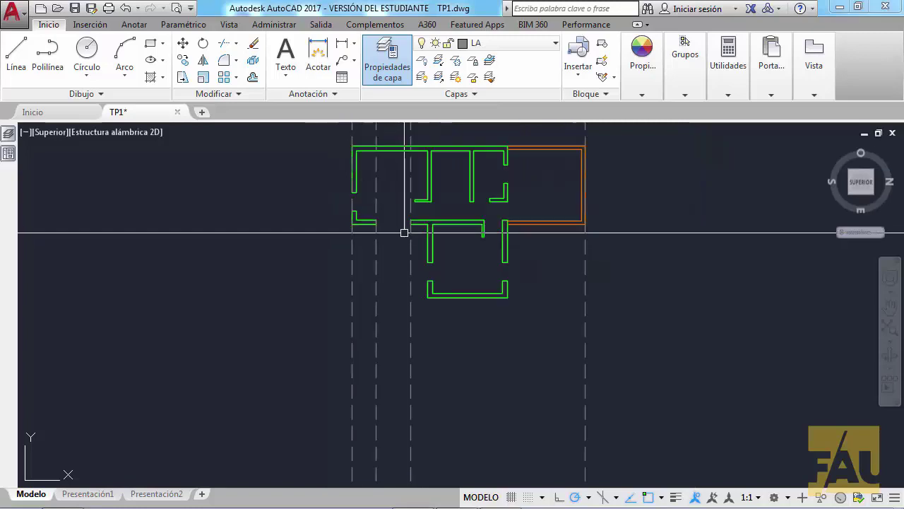
Step: Make Inserción referencias the current layer
middle_click_drag(389, 232, 379, 232)
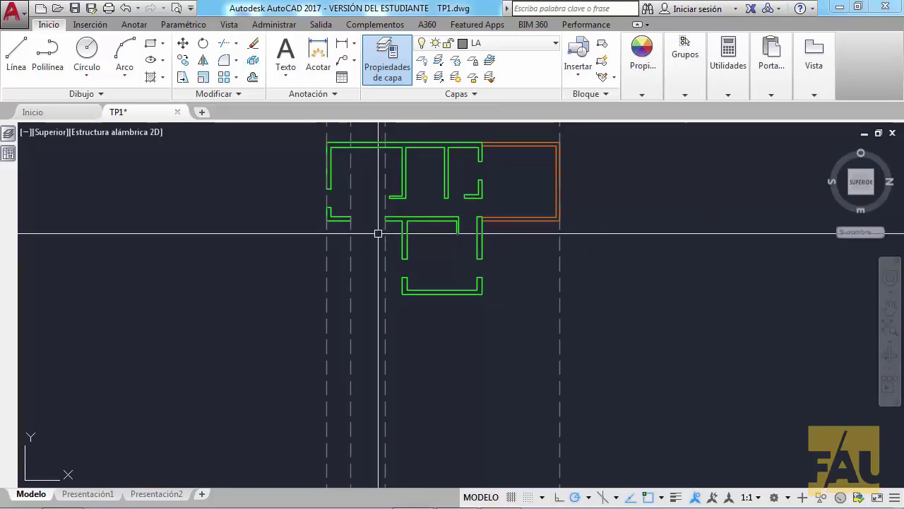
scroll(522, 294, "down", 1)
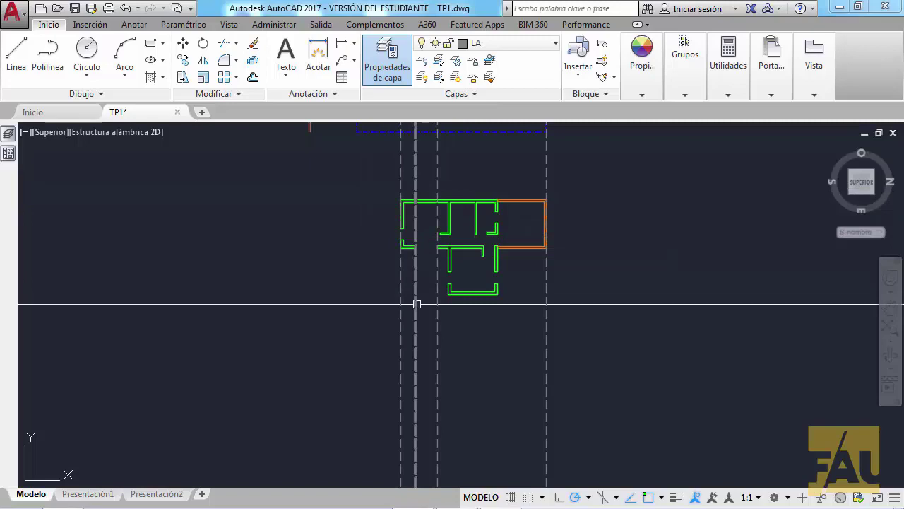
left_click(557, 44)
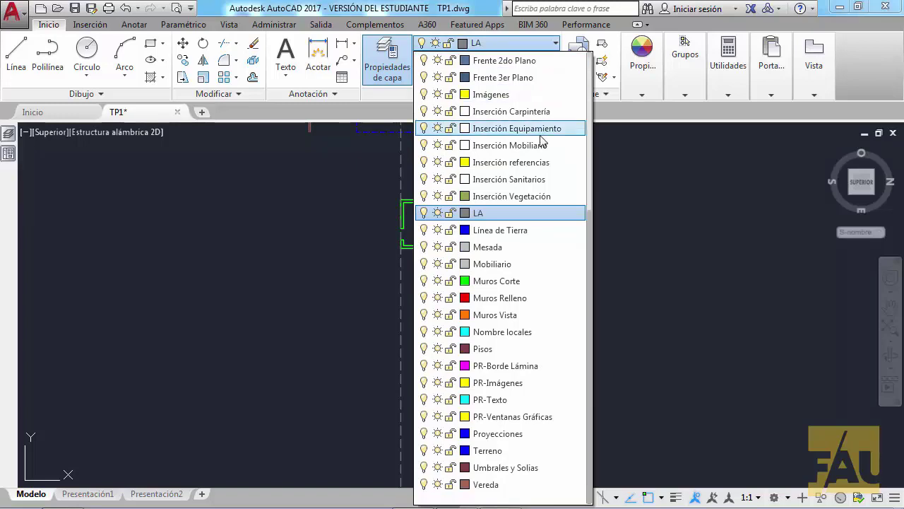
left_click(563, 170)
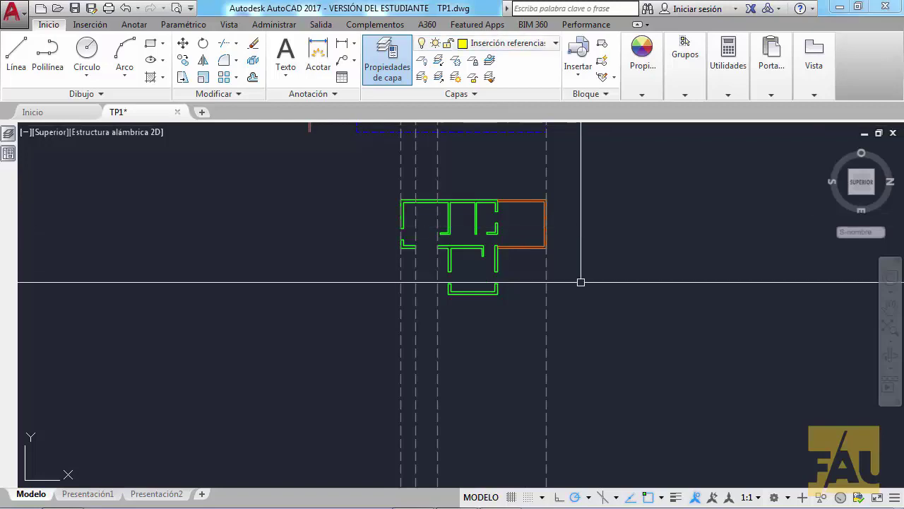
Step: Choose CL.dwg from the Planos 2D folder as the drawing to insert as a block
left_click(585, 54)
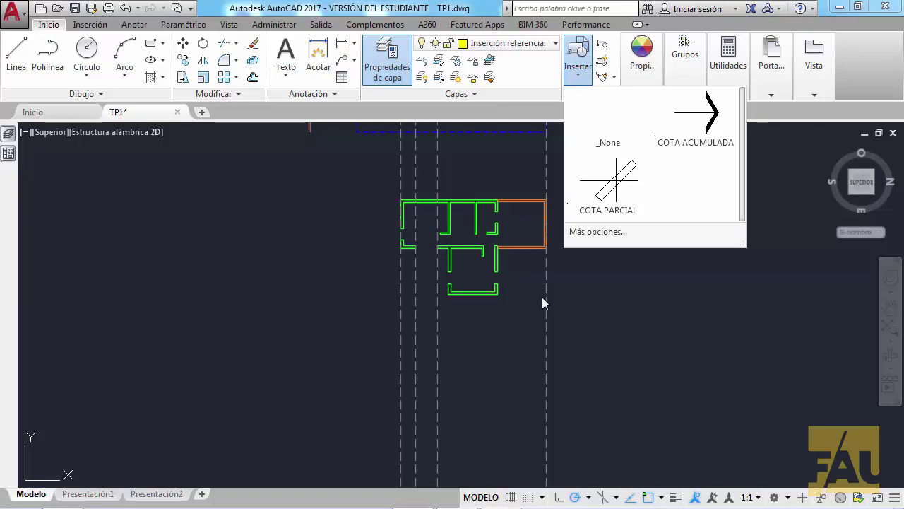
left_click(625, 231)
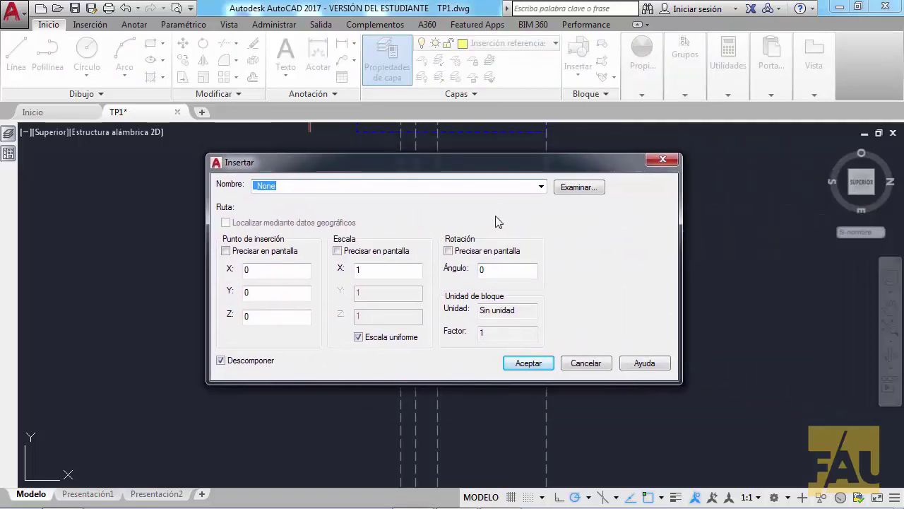
left_click(591, 188)
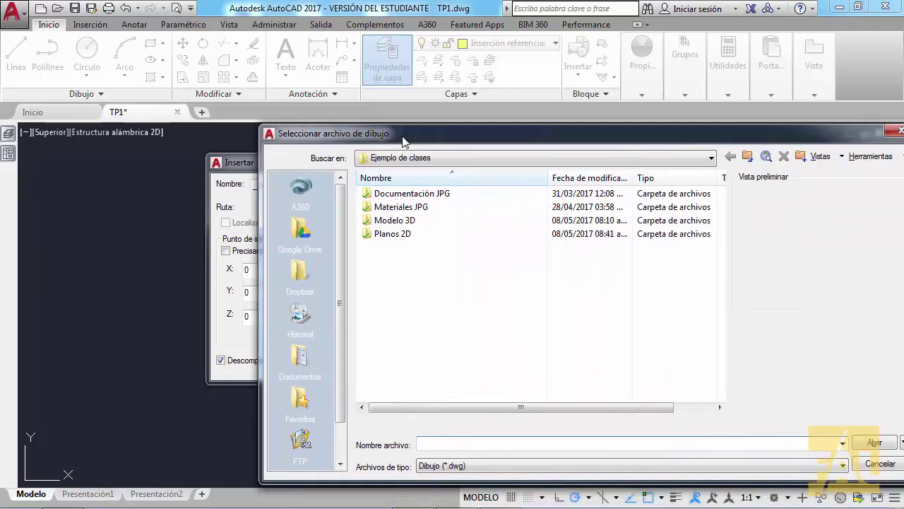
double_click(394, 235)
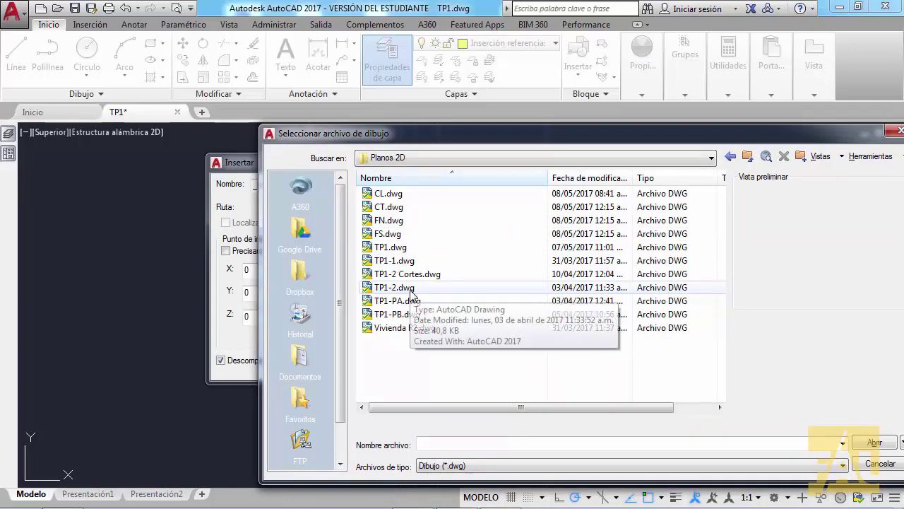
left_click(390, 194)
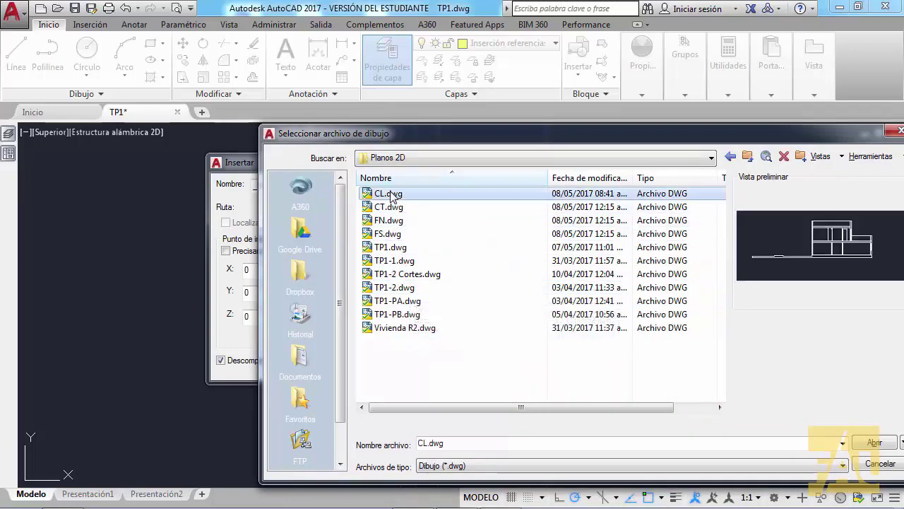
left_click_drag(531, 128, 415, 103)
left_click(755, 419)
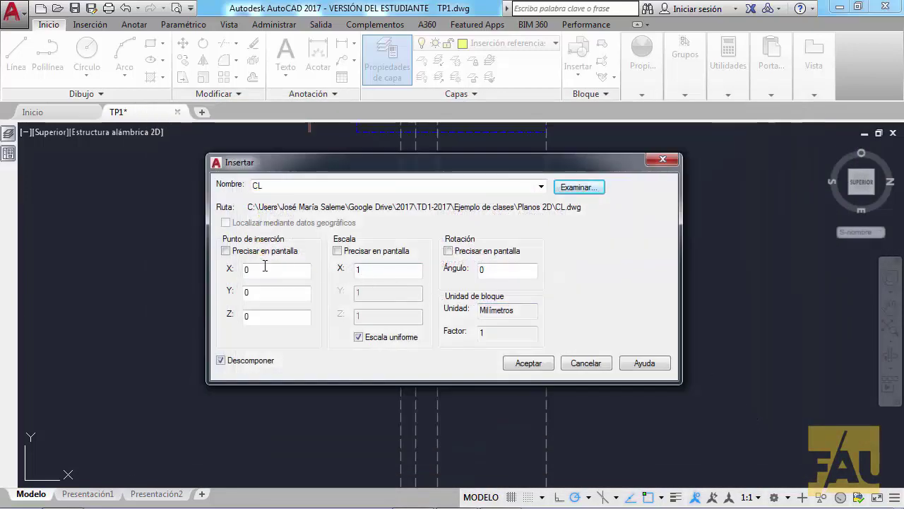
Step: Insert the CL section unexploded at scale 1, with its insertion point specified on screen, in the free area below the lower plan
left_click(225, 251)
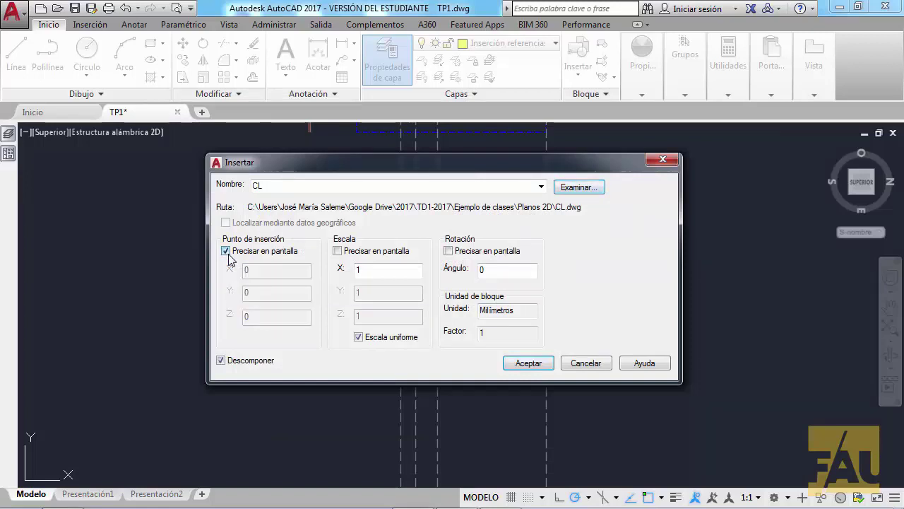
left_click(221, 361)
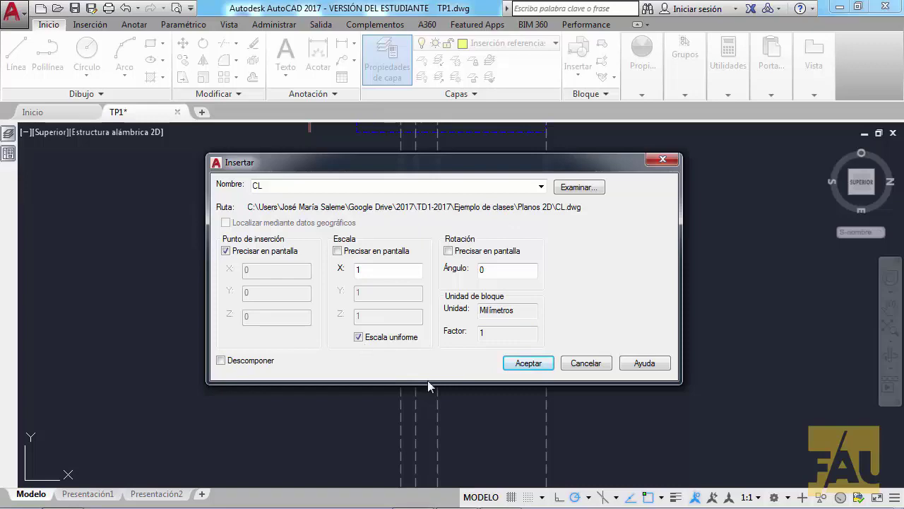
left_click(520, 365)
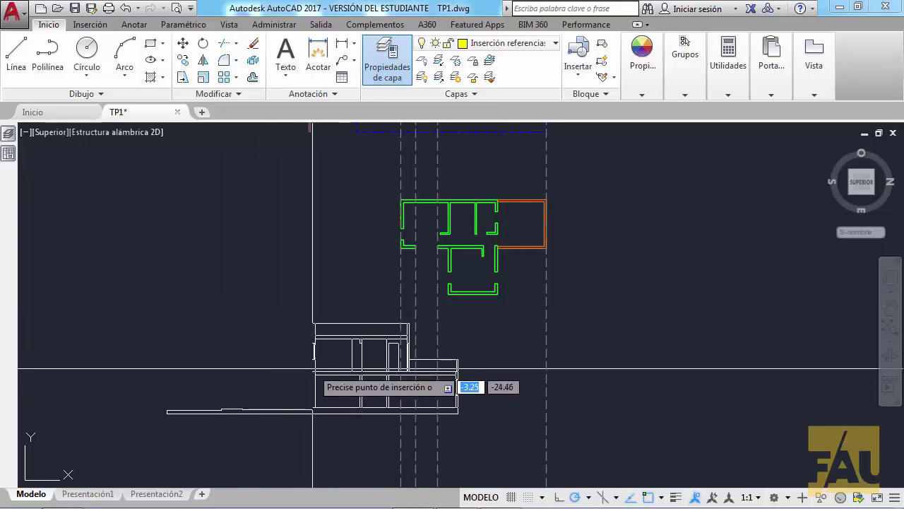
left_click(314, 368)
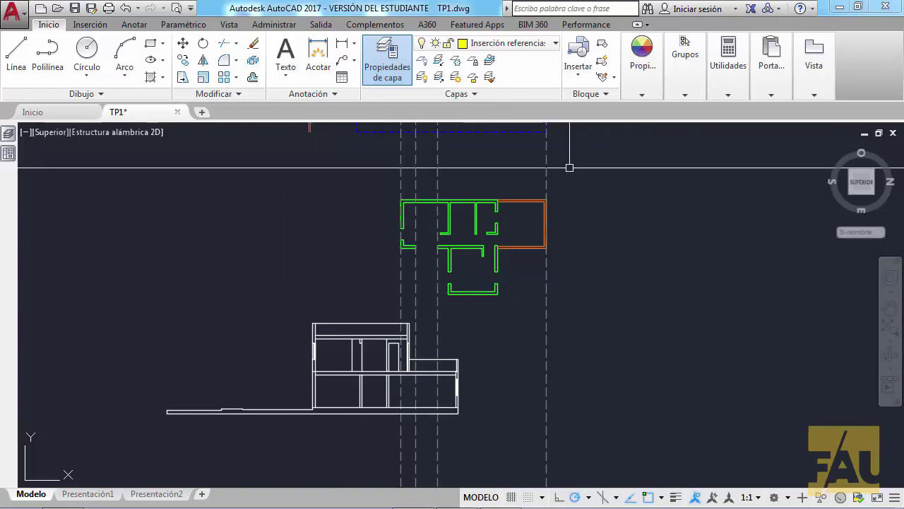
Step: Move the inserted section horizontally from its upper-left corner onto the leftmost vertical construction line
left_click(182, 44)
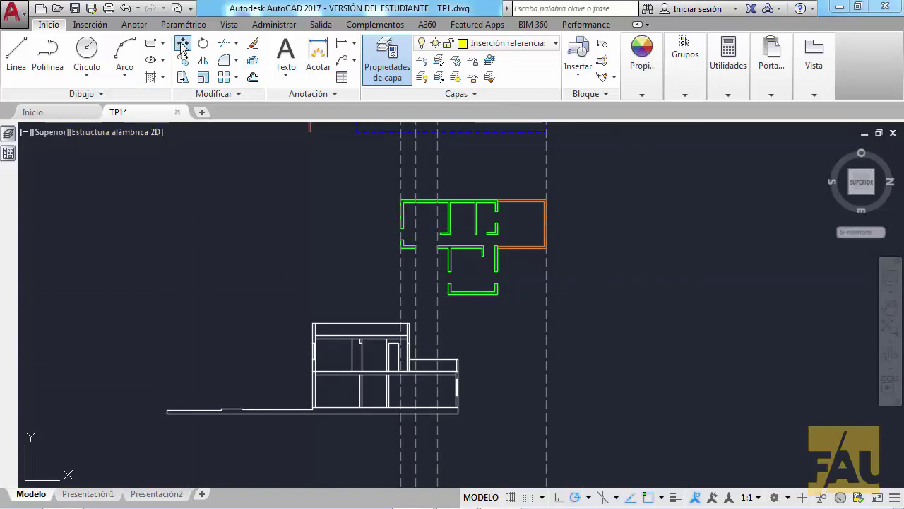
left_click(347, 319)
key("Return")
scroll(319, 287, "up", 2)
scroll(316, 295, "up", 4)
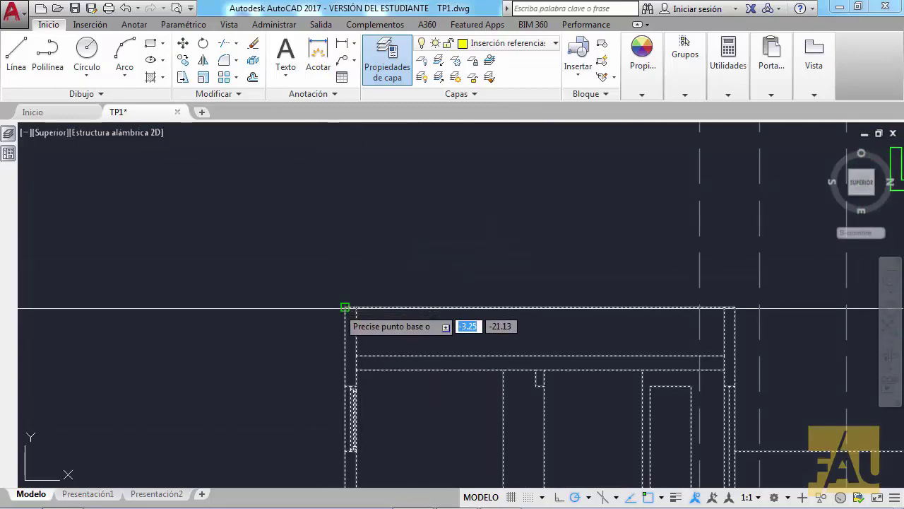
left_click(345, 307)
scroll(569, 312, "down", 2)
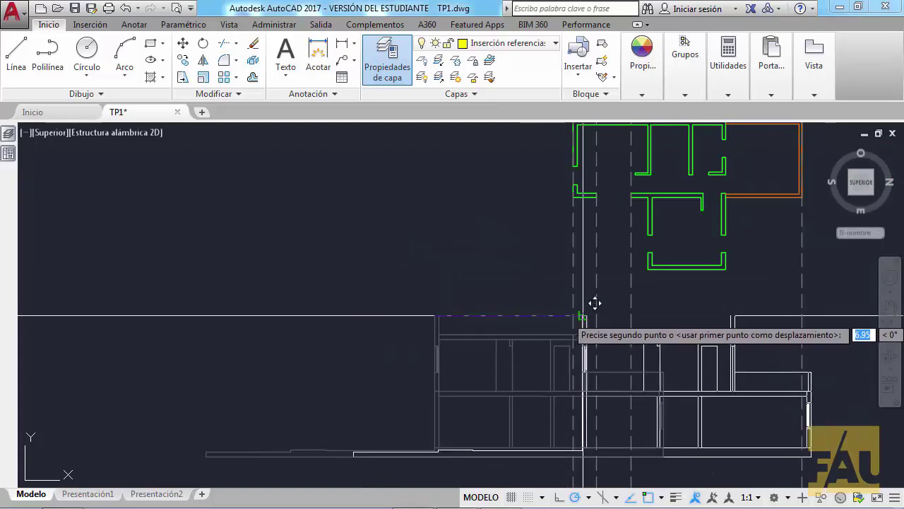
left_click(574, 315)
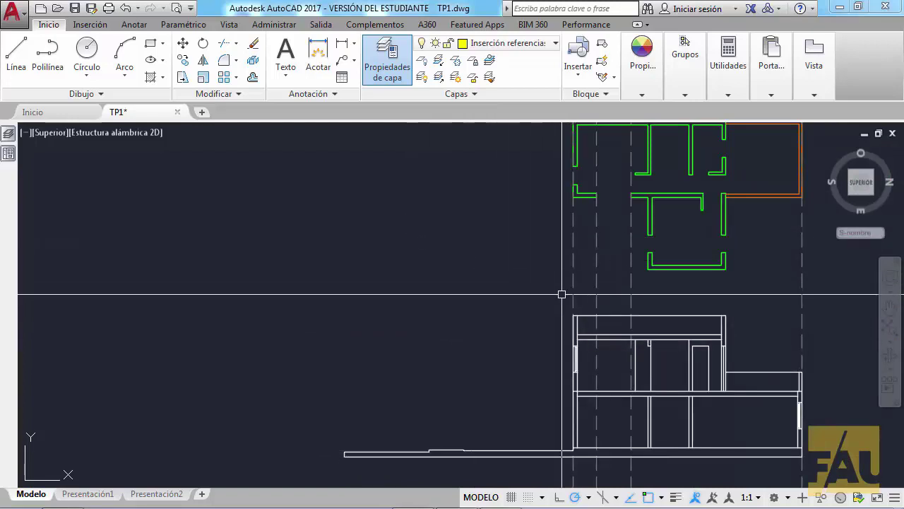
Step: Examine how the section's outer walls line up with the vertical construction lines and the plan above
middle_click_drag(561, 292, 569, 234)
middle_click_drag(623, 247, 614, 182)
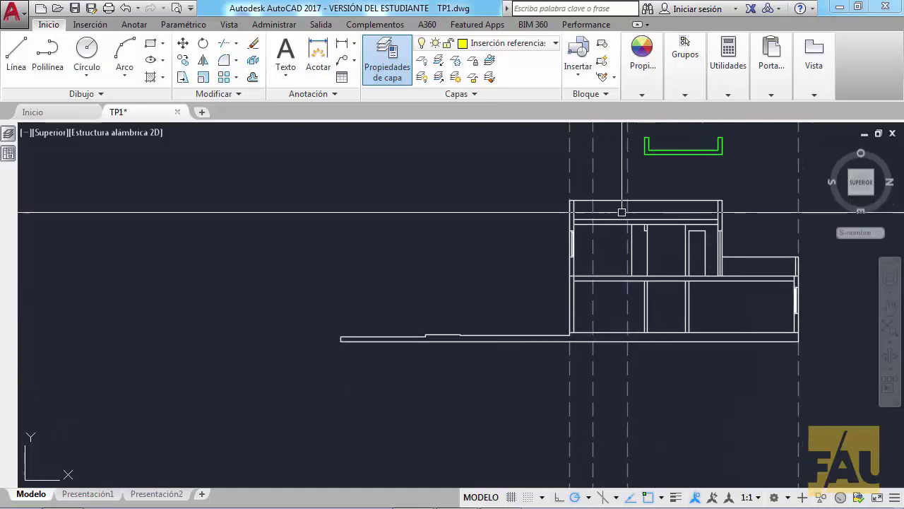
scroll(619, 208, "up", 5)
mouse_move(513, 233)
middle_mouse_down()
mouse_move(512, 358)
mouse_move(240, 353)
middle_mouse_up()
scroll(407, 326, "down", 4)
middle_click_drag(507, 338, 442, 328)
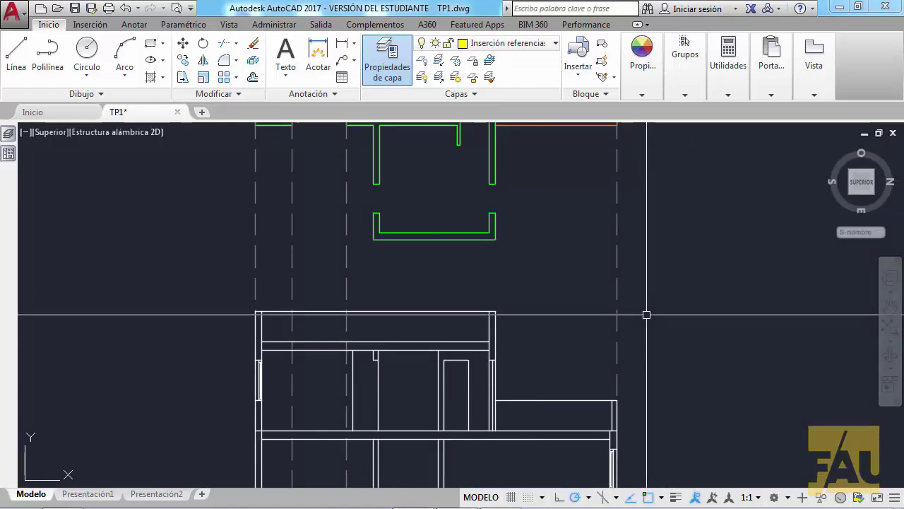
scroll(660, 275, "down", 2)
middle_click_drag(660, 275, 682, 326)
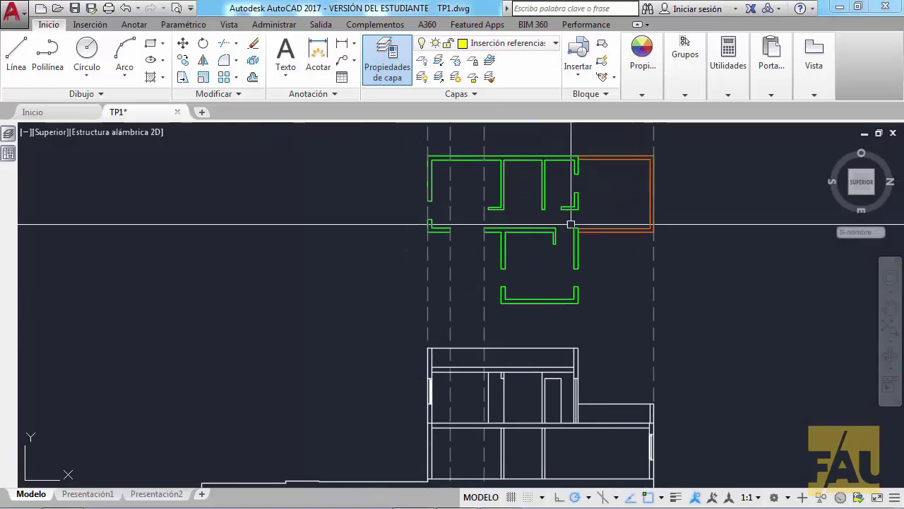
Step: Draw vertical construction lines through both outer corners of the projecting room at the bottom of the plan
left_click(387, 65)
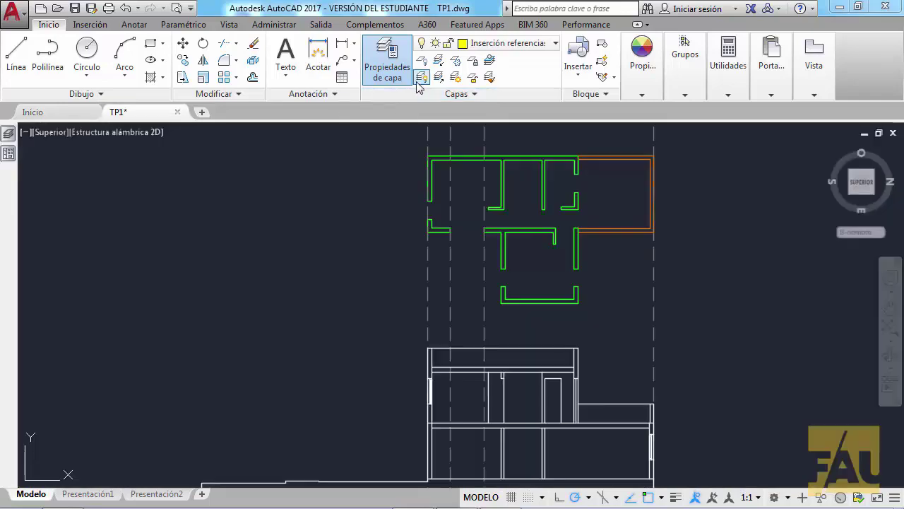
left_click(110, 98)
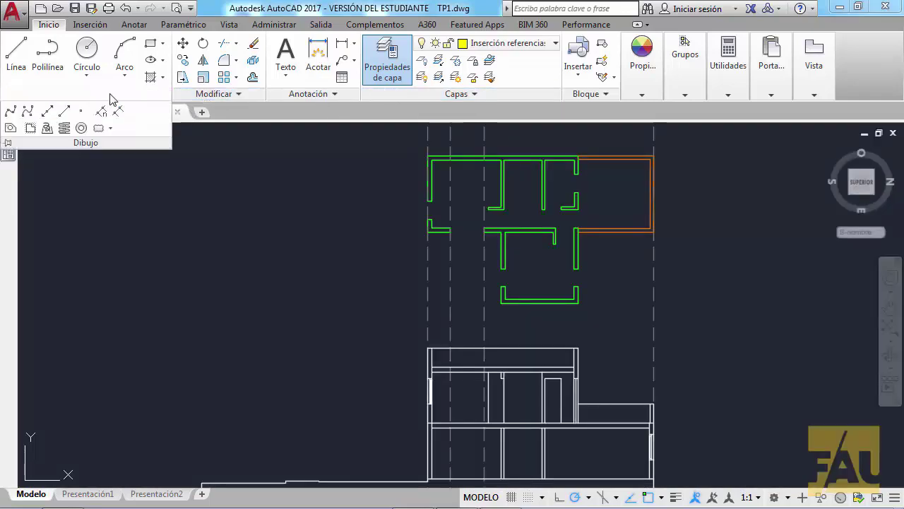
left_click(47, 111)
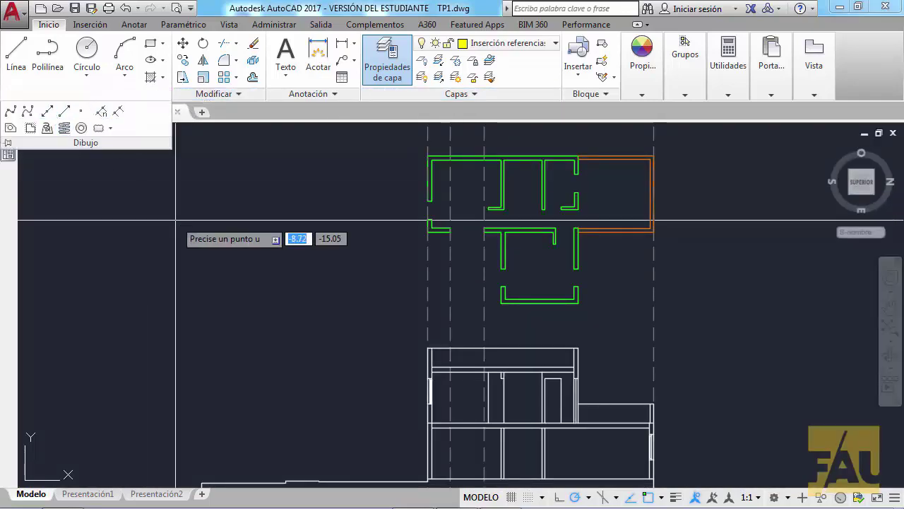
right_click(176, 220)
left_click(208, 313)
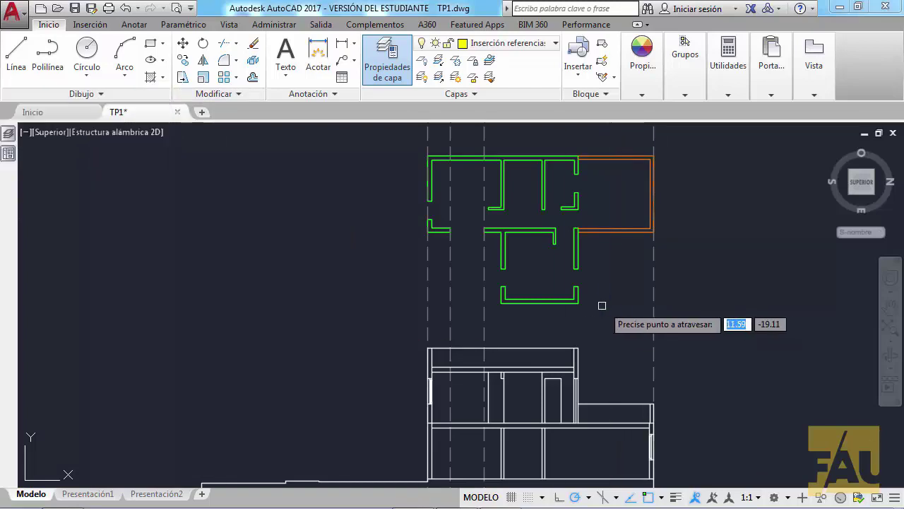
left_click(577, 302)
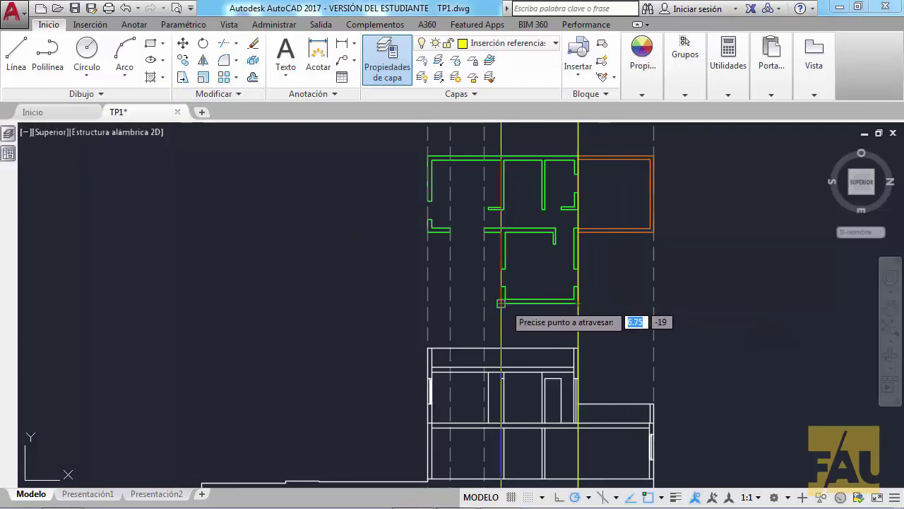
left_click(501, 302)
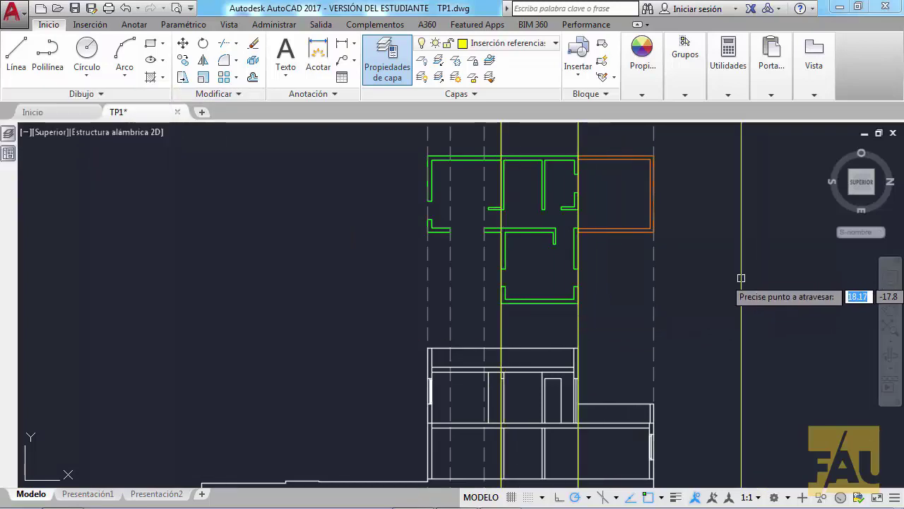
scroll(583, 408, "up", 6)
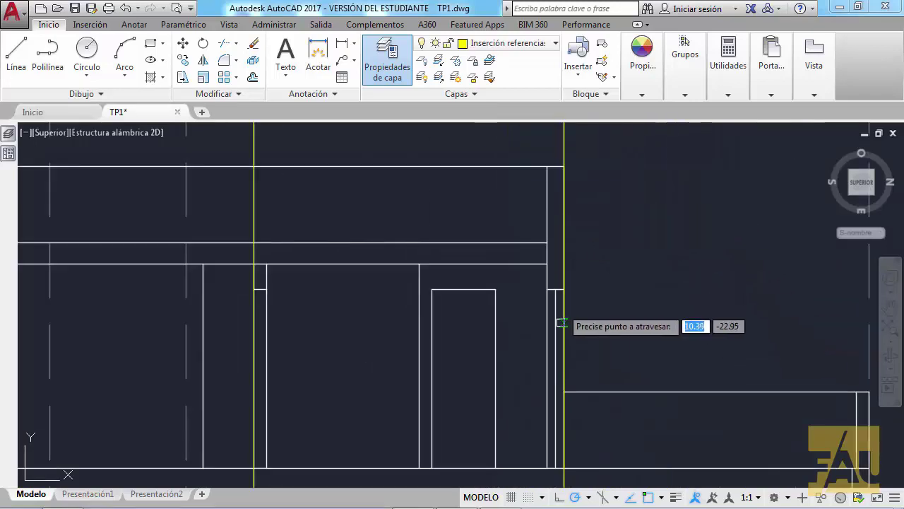
scroll(643, 227, "down", 6)
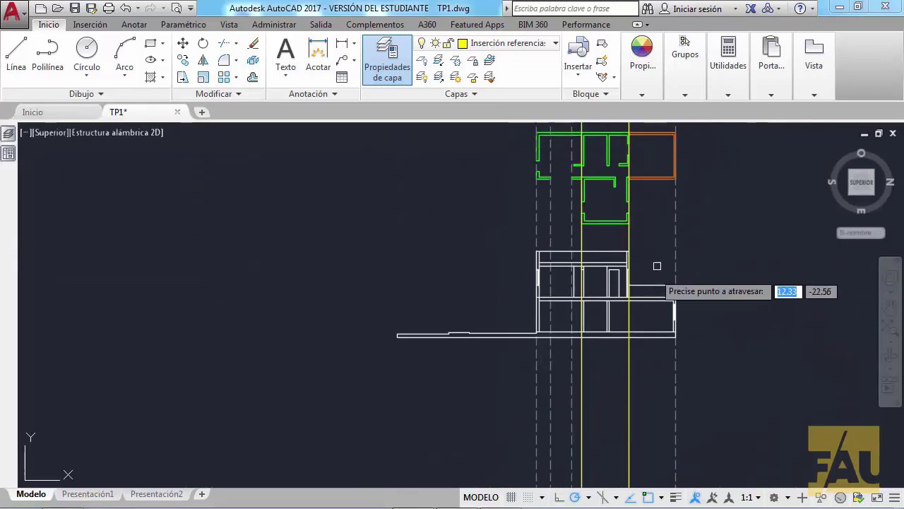
left_click(644, 236)
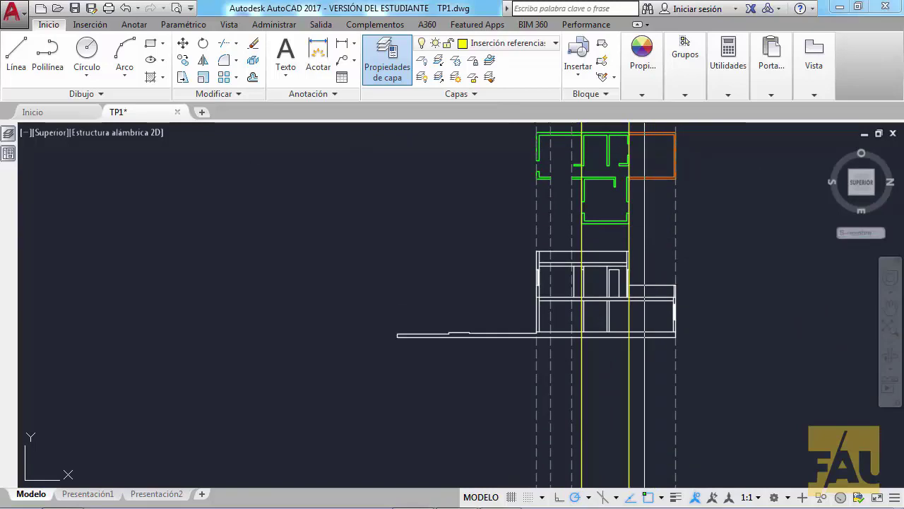
Step: Reassign the two yellow vertical construction lines to the LA layer and deselect them
left_click(700, 242)
left_click(577, 242)
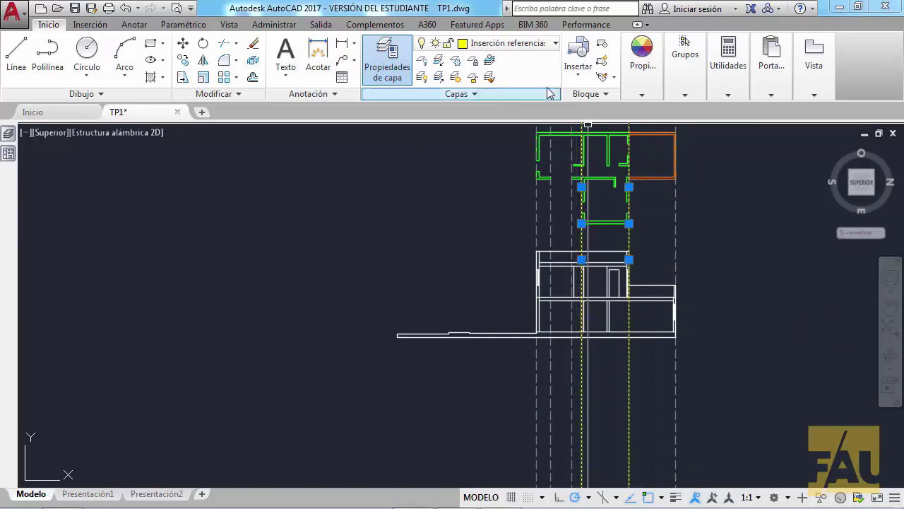
left_click(552, 43)
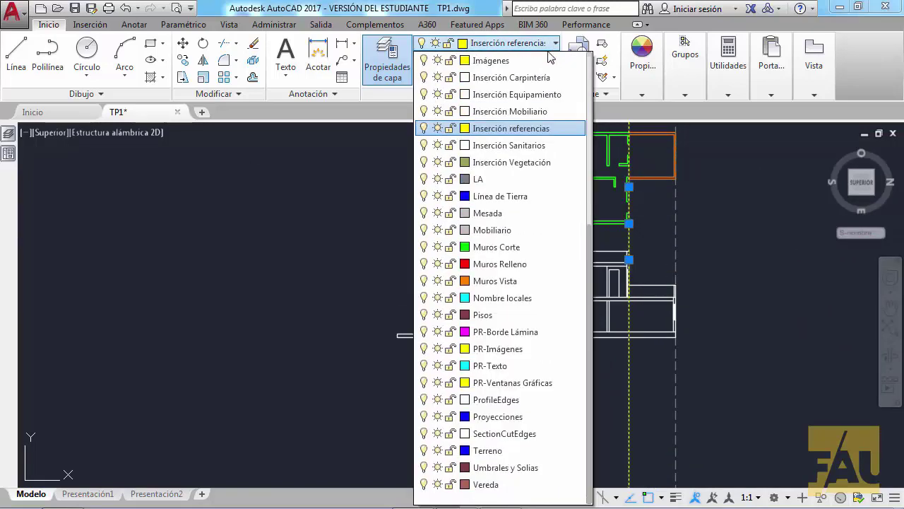
left_click(518, 180)
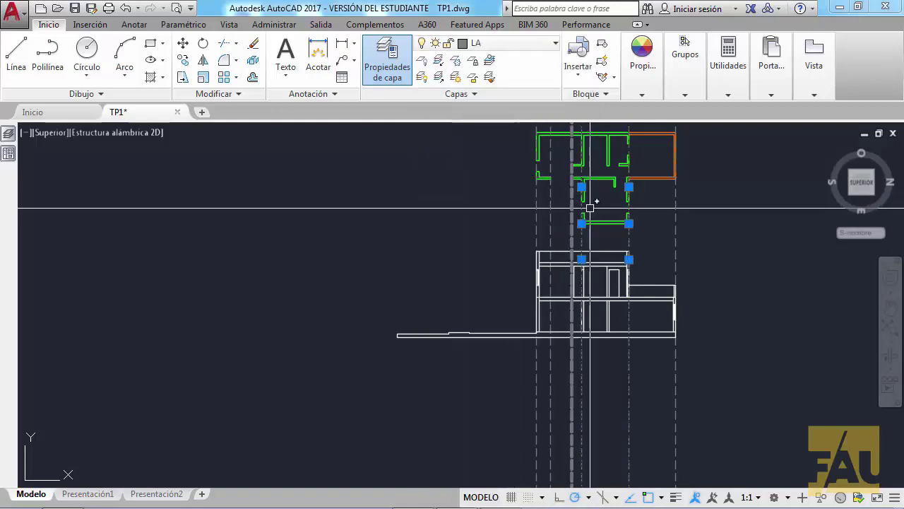
key("Escape")
middle_click_drag(791, 262, 775, 311)
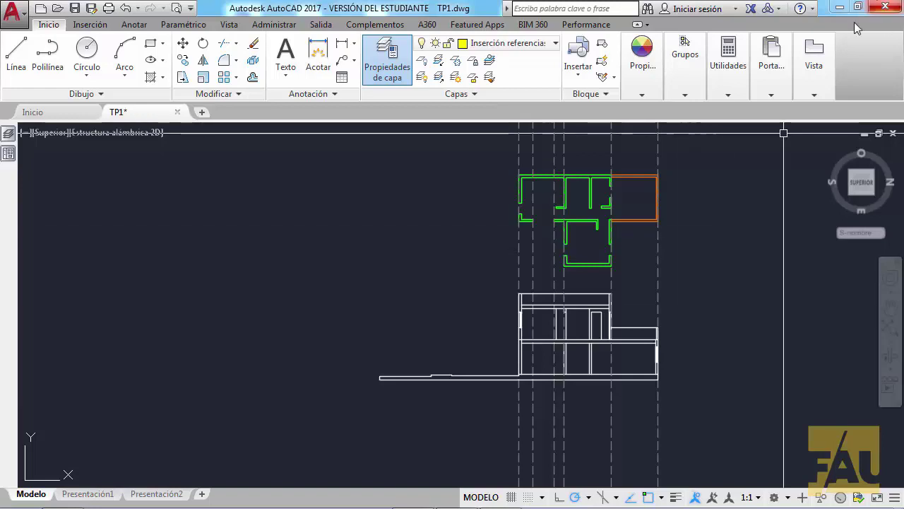
Step: Open the recent drawing CL.dwg, continuing past the external DWG prompt, and bring the whole section into view
left_click(20, 14)
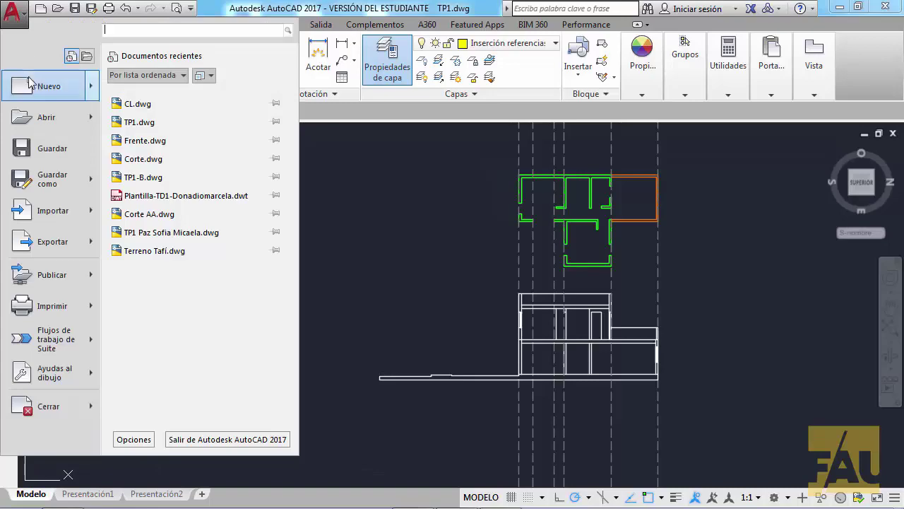
left_click(145, 104)
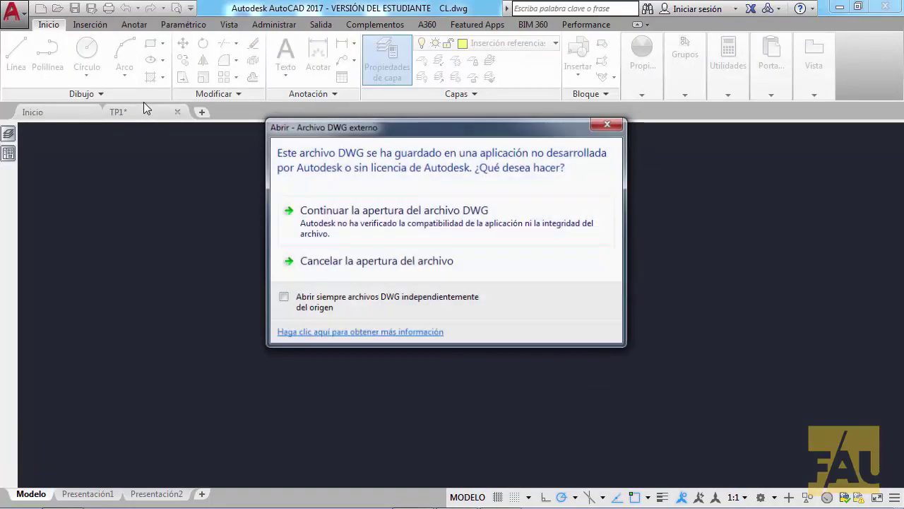
left_click(312, 208)
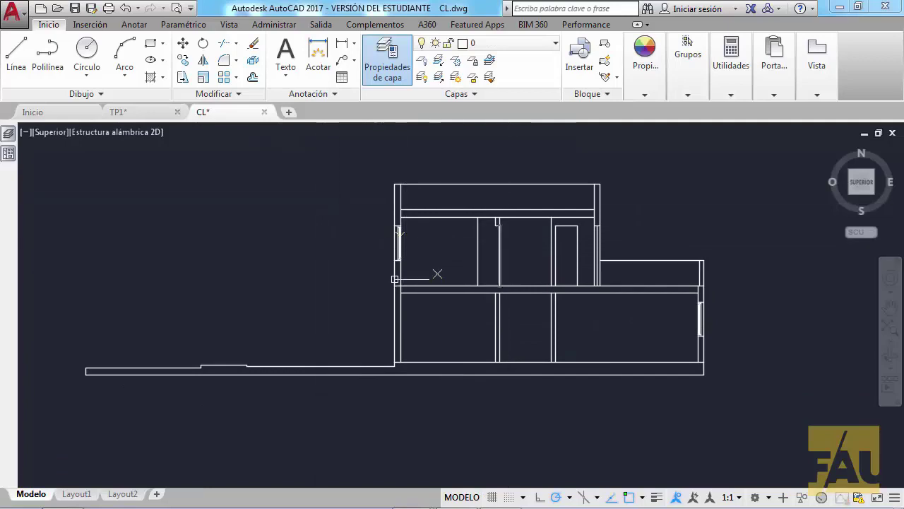
scroll(458, 267, "up", 5)
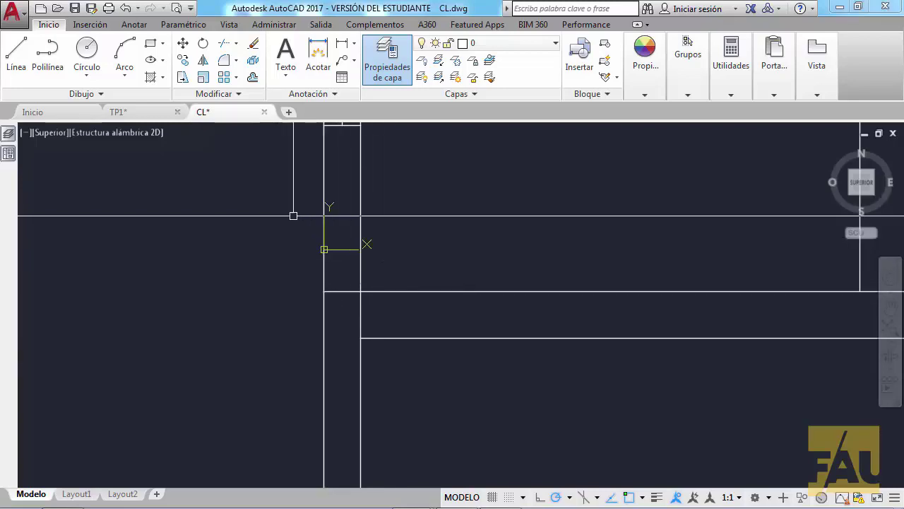
scroll(344, 246, "down", 5)
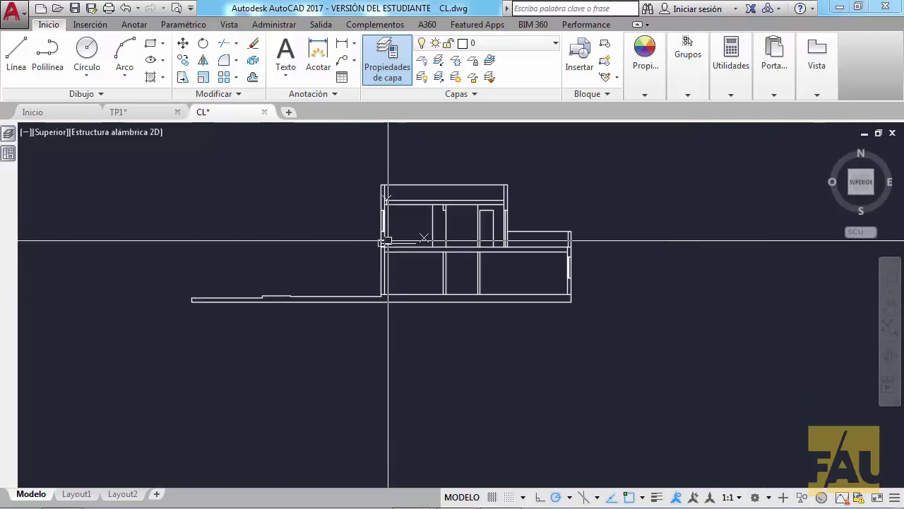
middle_click_drag(388, 241, 361, 290)
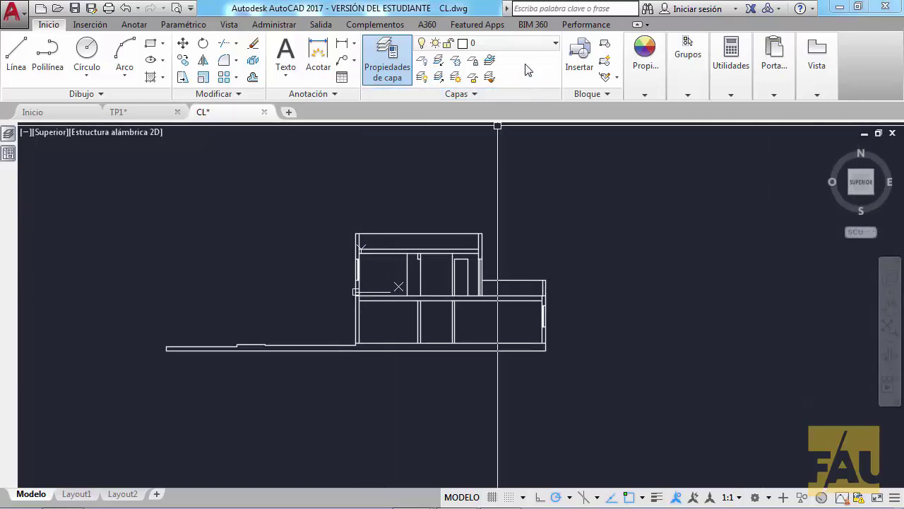
Step: Toggle the SectionCutEdges and ProfileEdges layers off and on one at a time to examine which section lines each holds
left_click(555, 43)
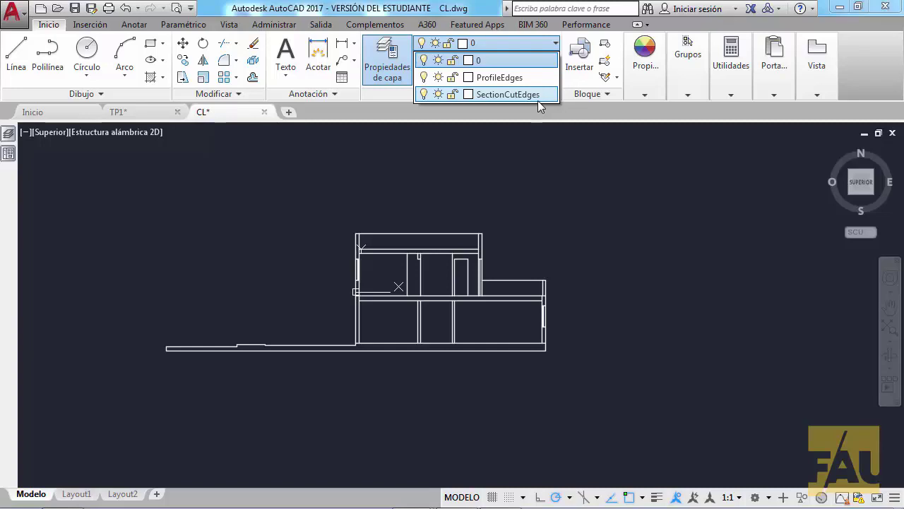
left_click(423, 94)
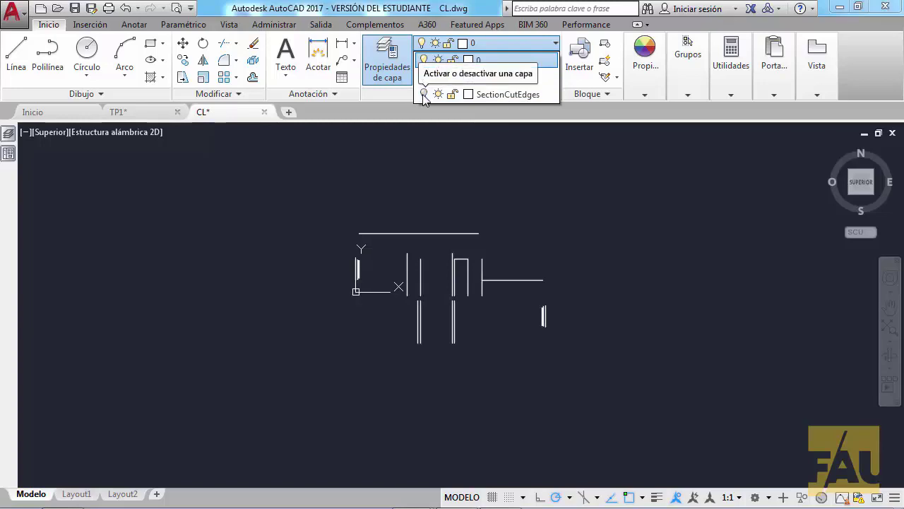
left_click(423, 94)
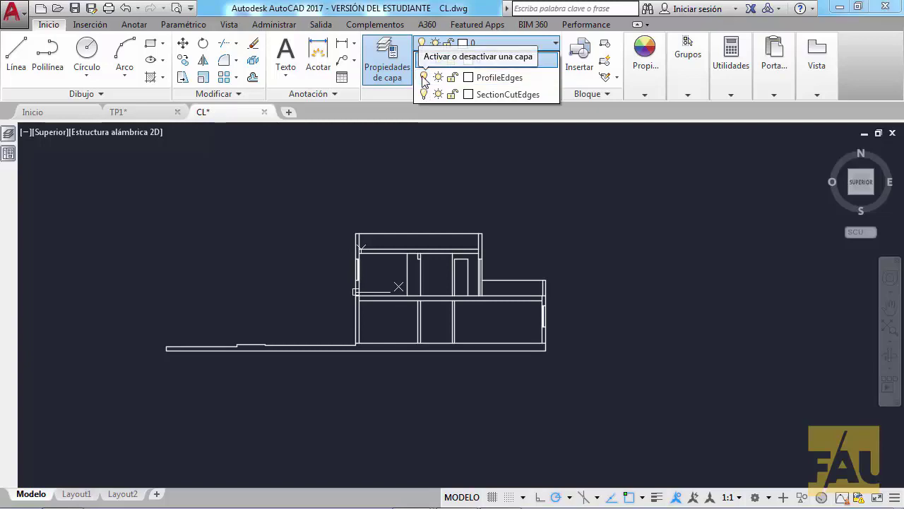
left_click(424, 77)
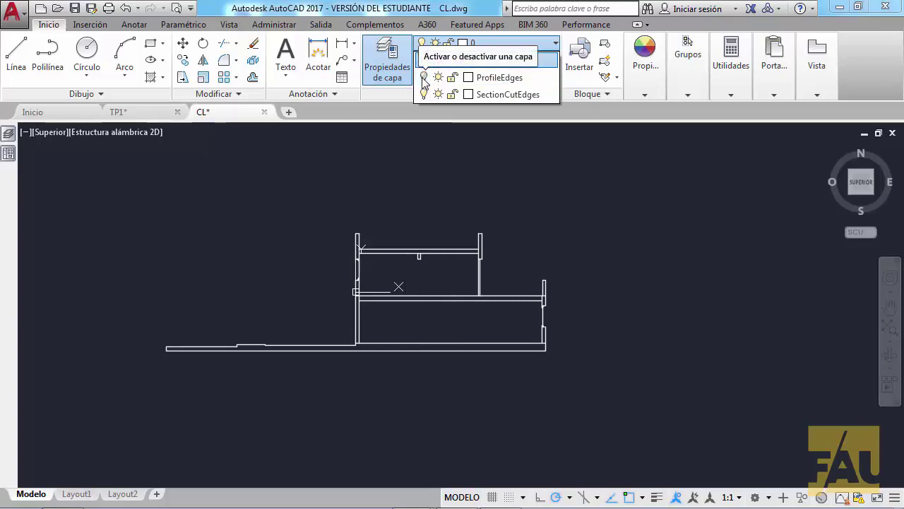
left_click(424, 78)
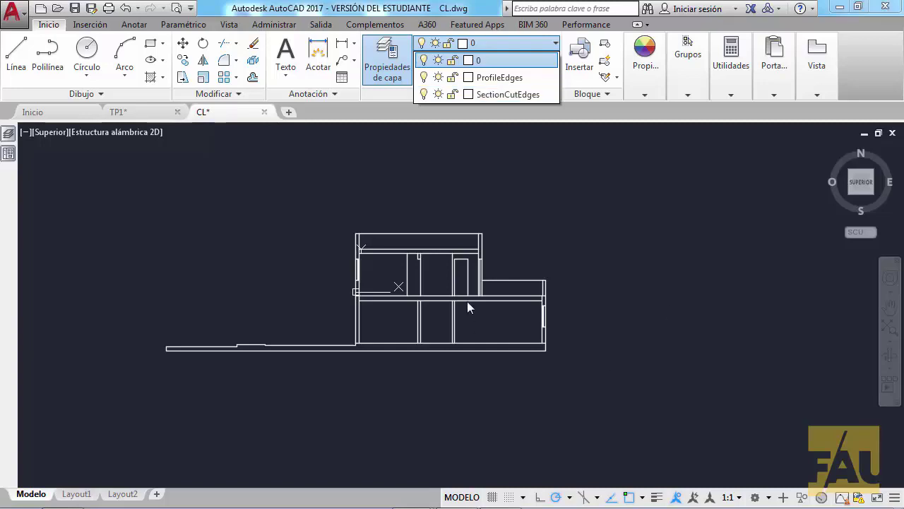
left_click(471, 196)
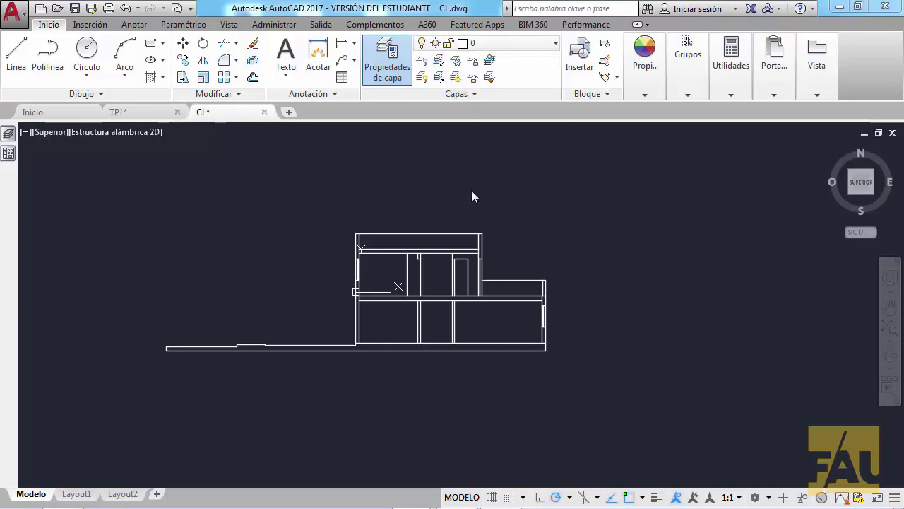
Step: Return to the TP1 drawing and look through its layer list for the section's ProfileEdges and SectionCutEdges layers
left_click(156, 113)
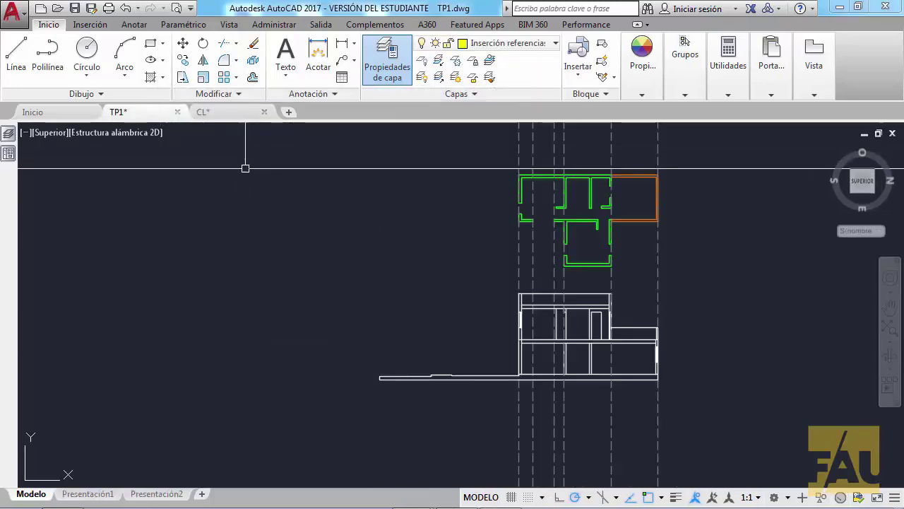
left_click(556, 43)
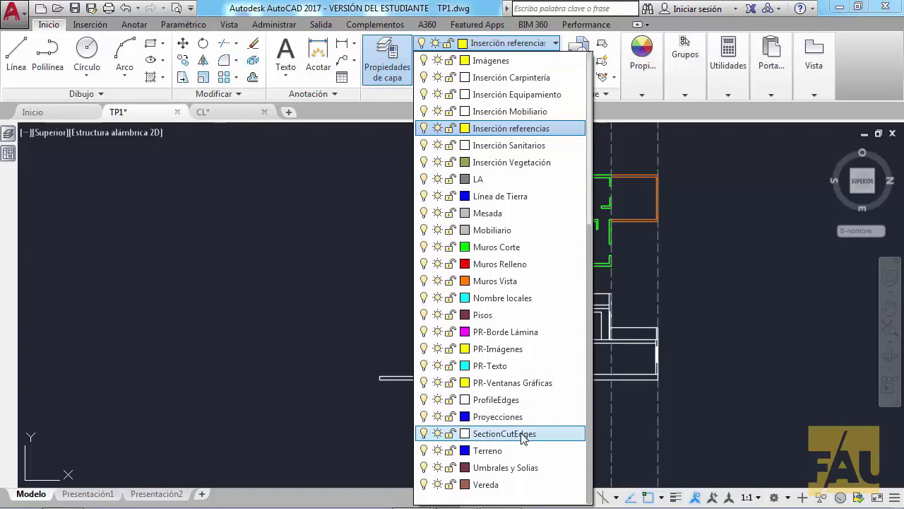
left_click(721, 295)
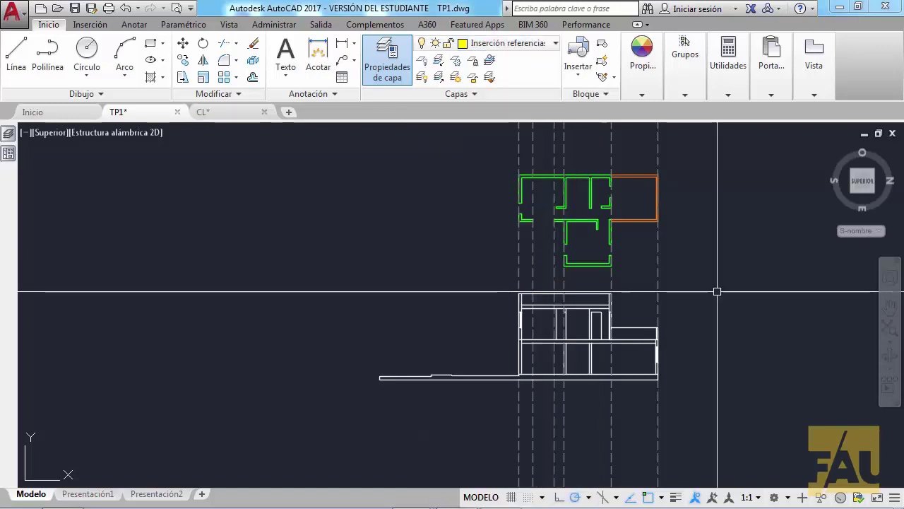
Step: Check whether the inserted section below the plan selects as a single block, then clear the selection
middle_click_drag(717, 291, 664, 218)
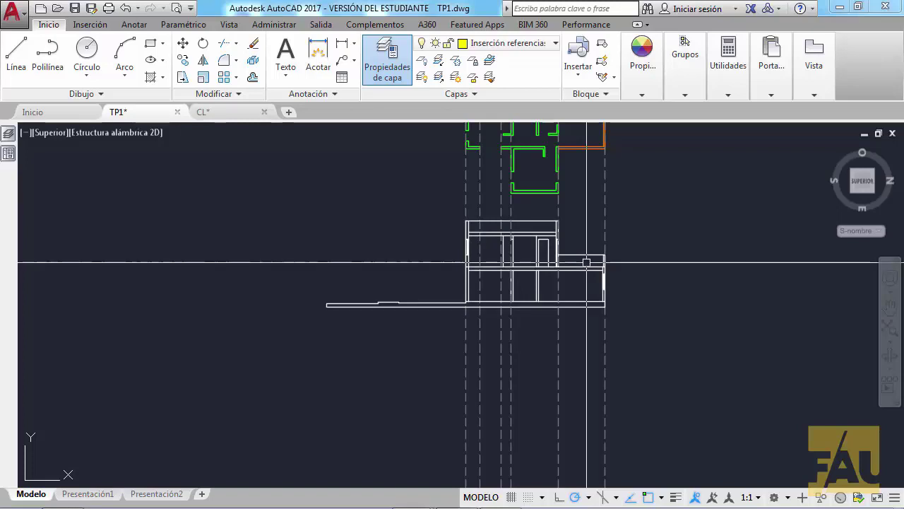
left_click(580, 258)
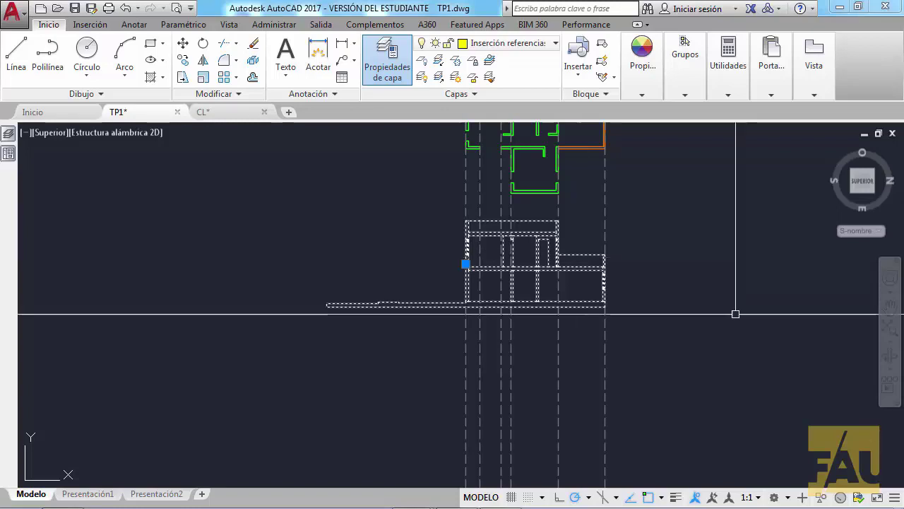
key("Escape")
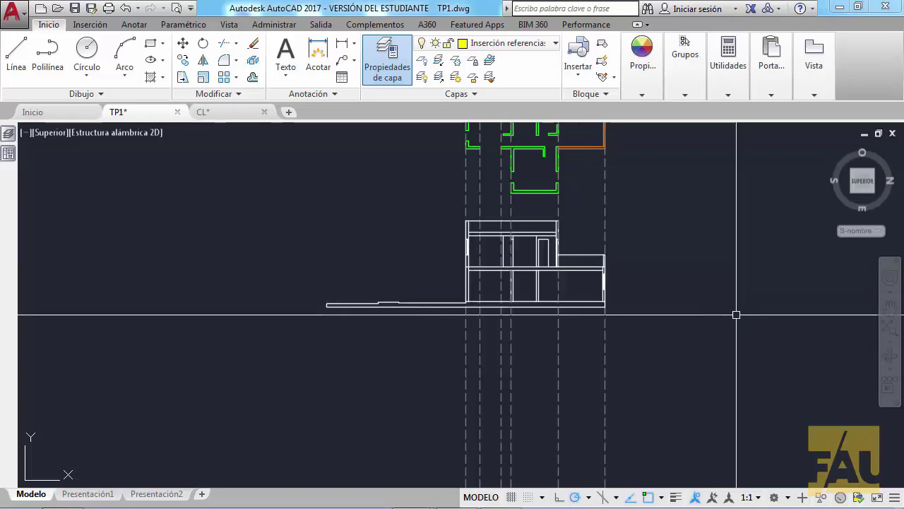